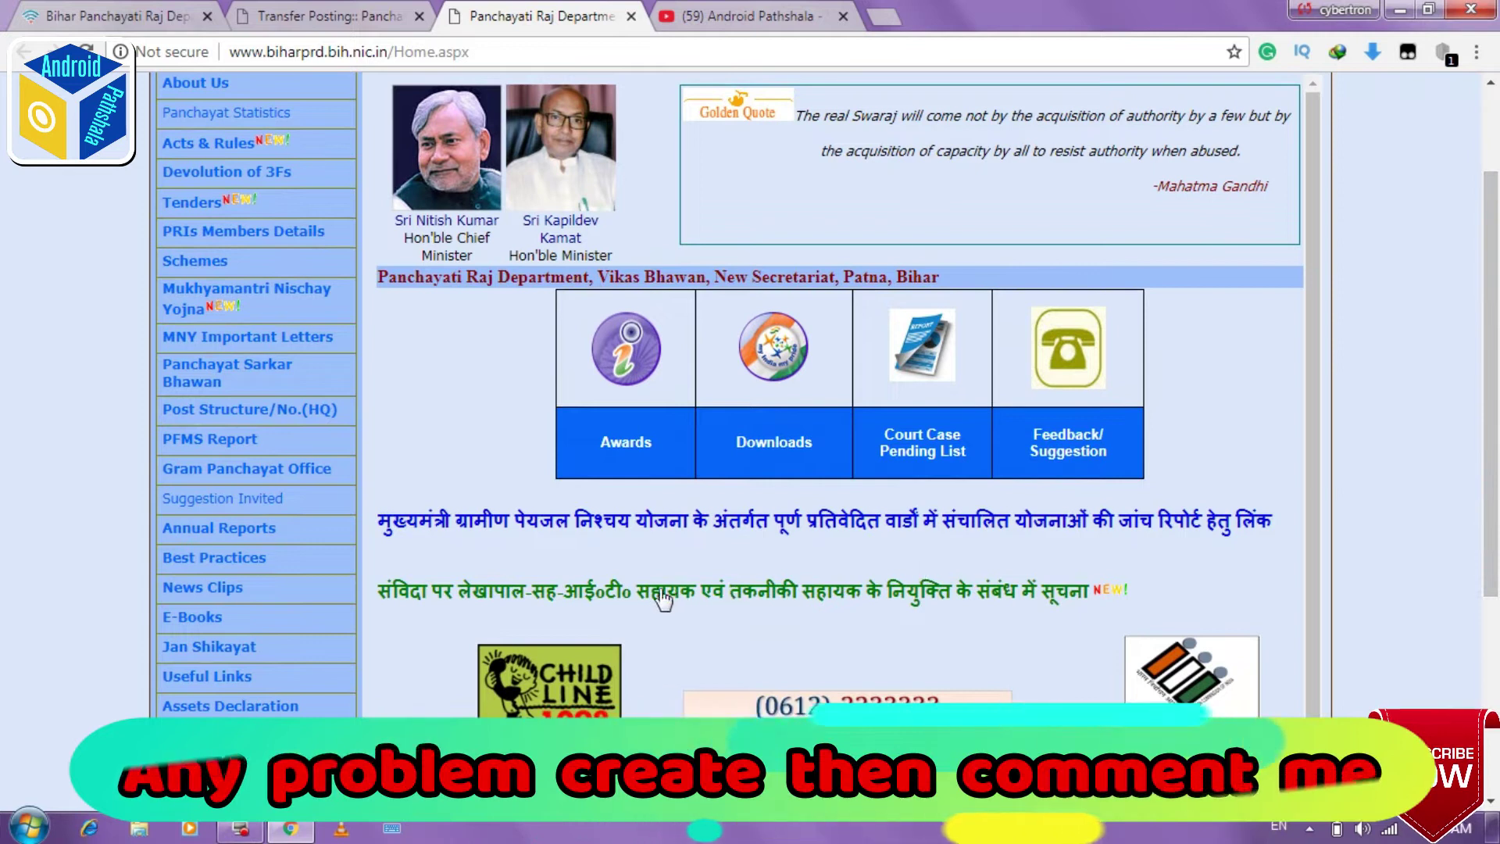
# Step: Go from the recruitment notice through the online application page to the New Registration form
pyautogui.click(500, 606)
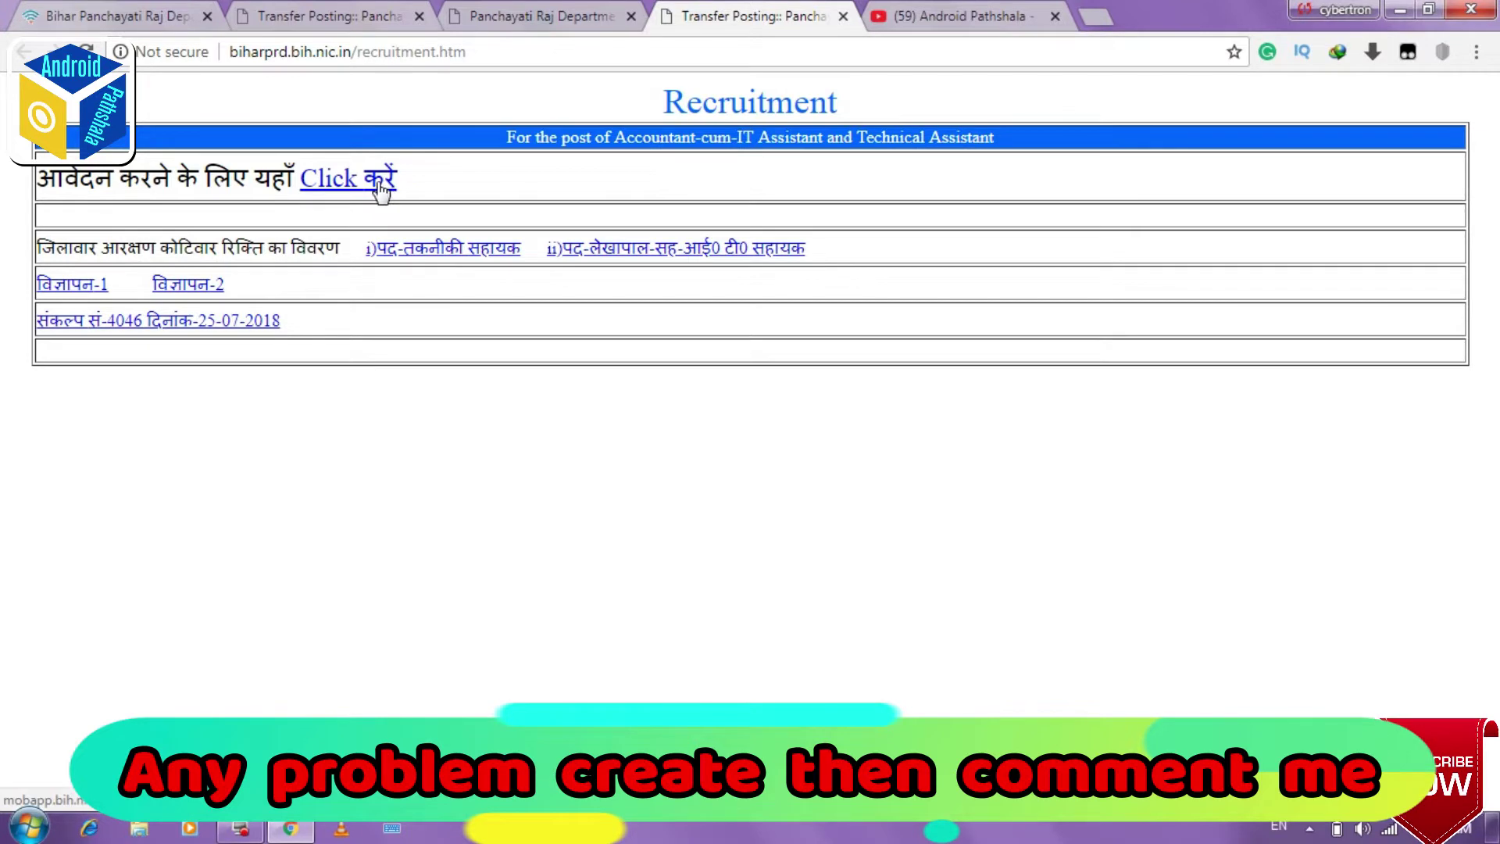
pyautogui.click(357, 178)
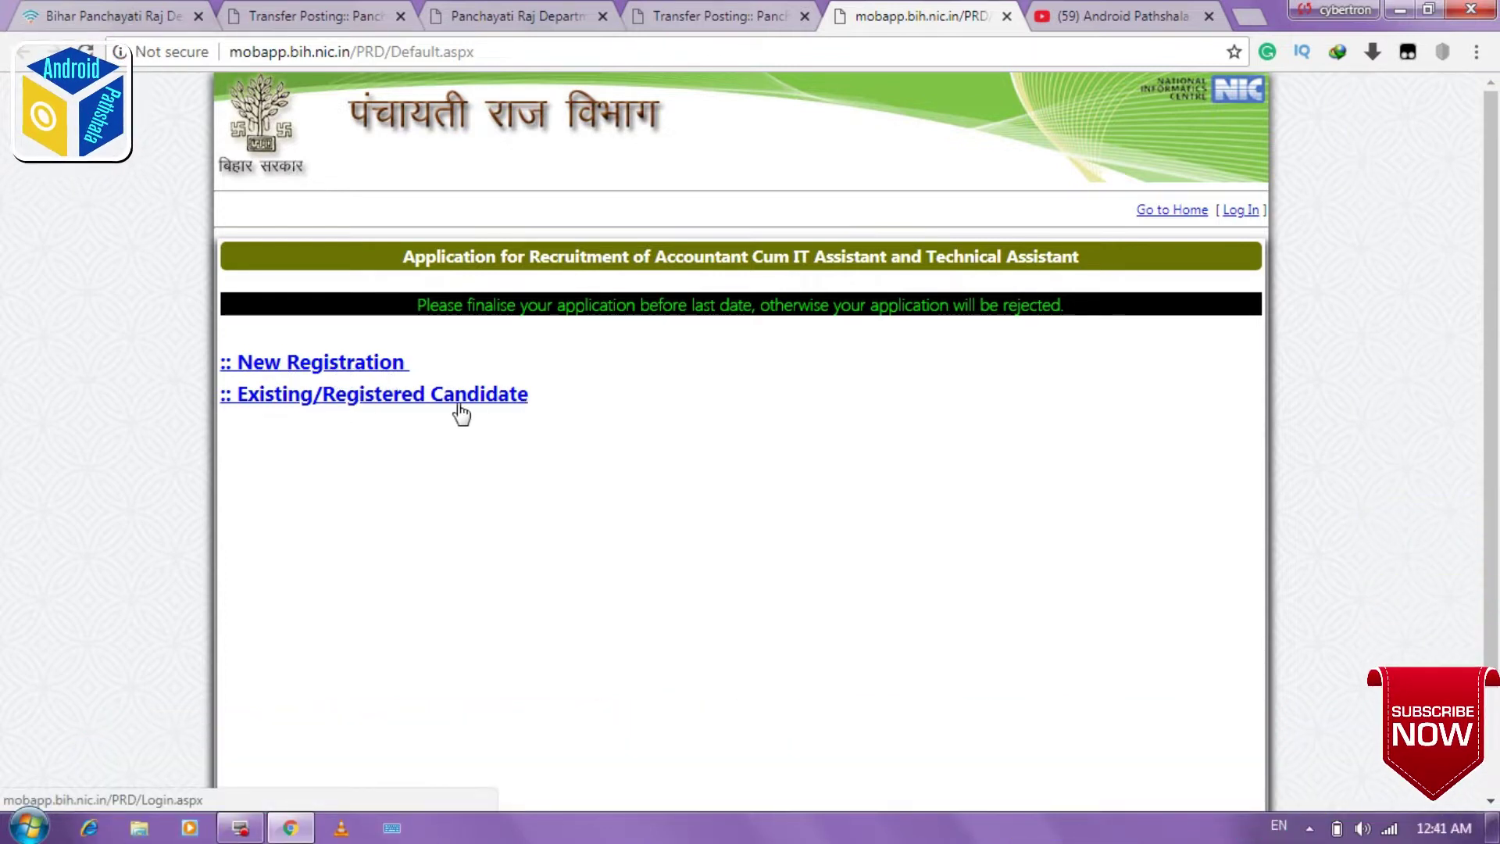
pyautogui.click(377, 364)
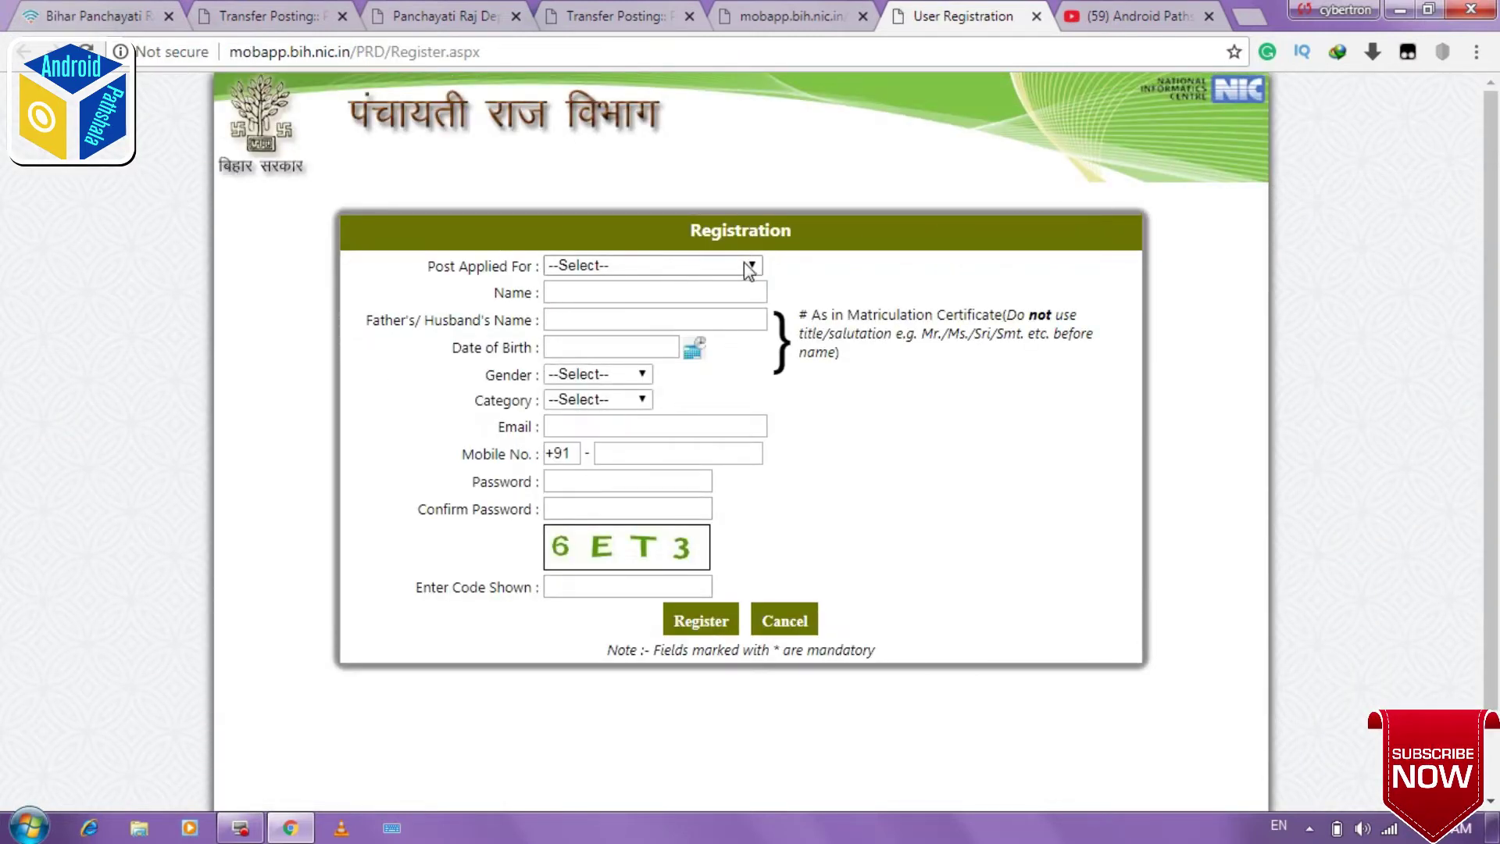
# Step: Choose the Technical Assistant post and enter the candidate's name and father's name
pyautogui.click(748, 266)
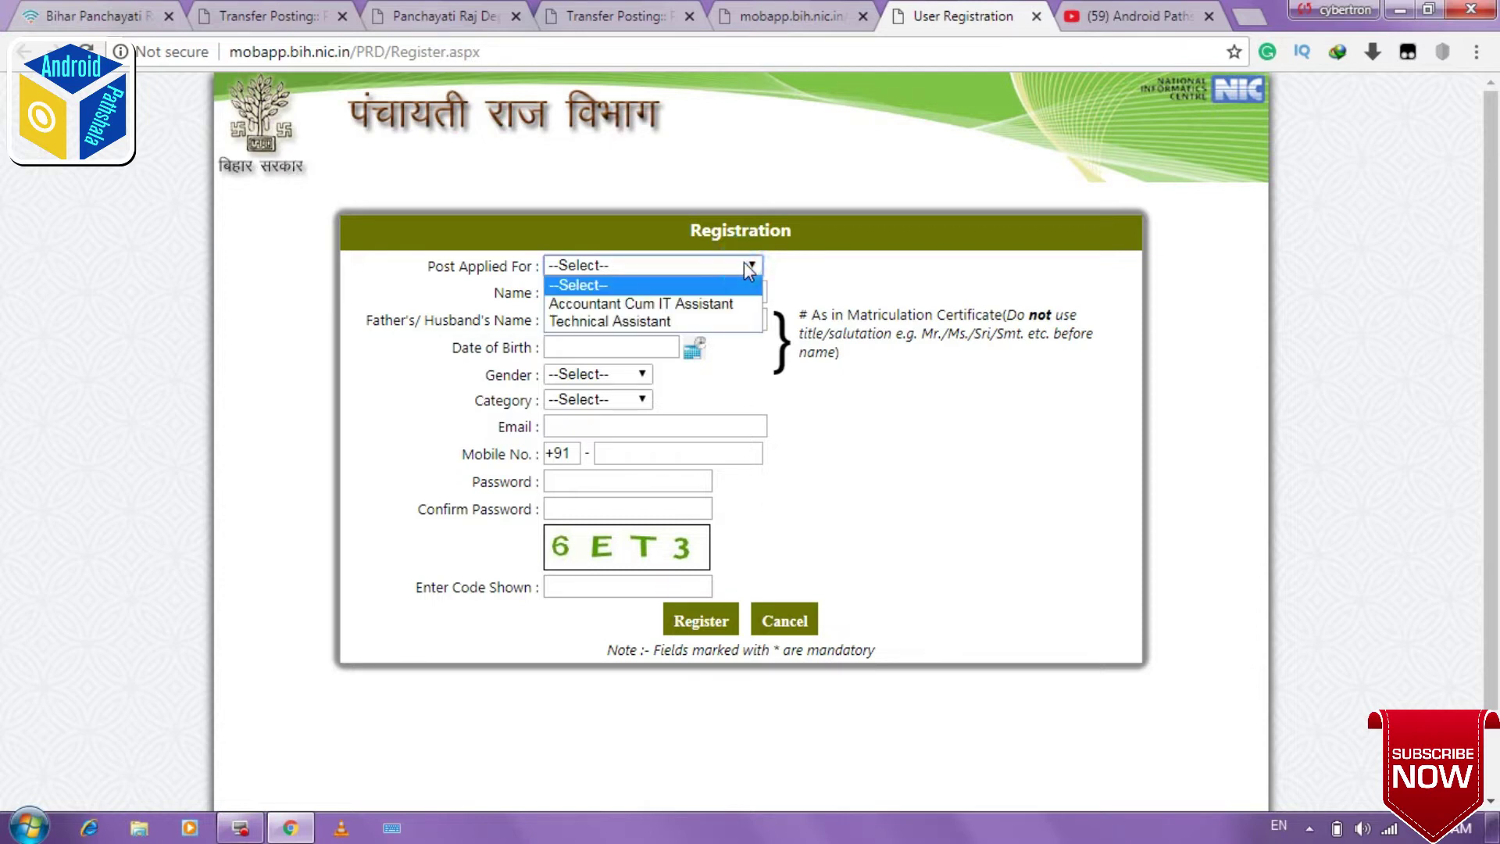
pyautogui.click(665, 322)
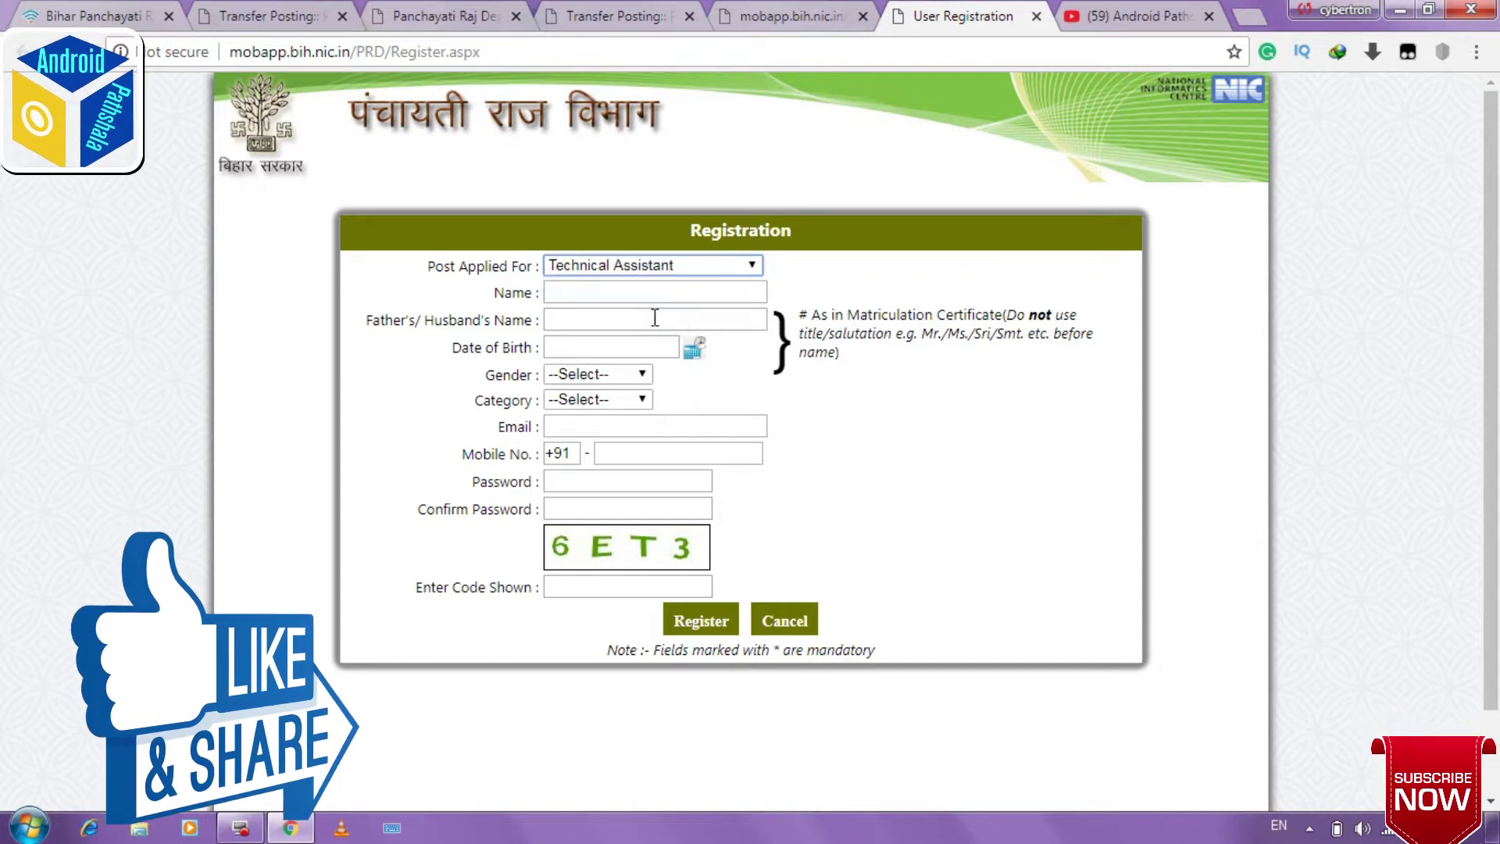
pyautogui.click(620, 294)
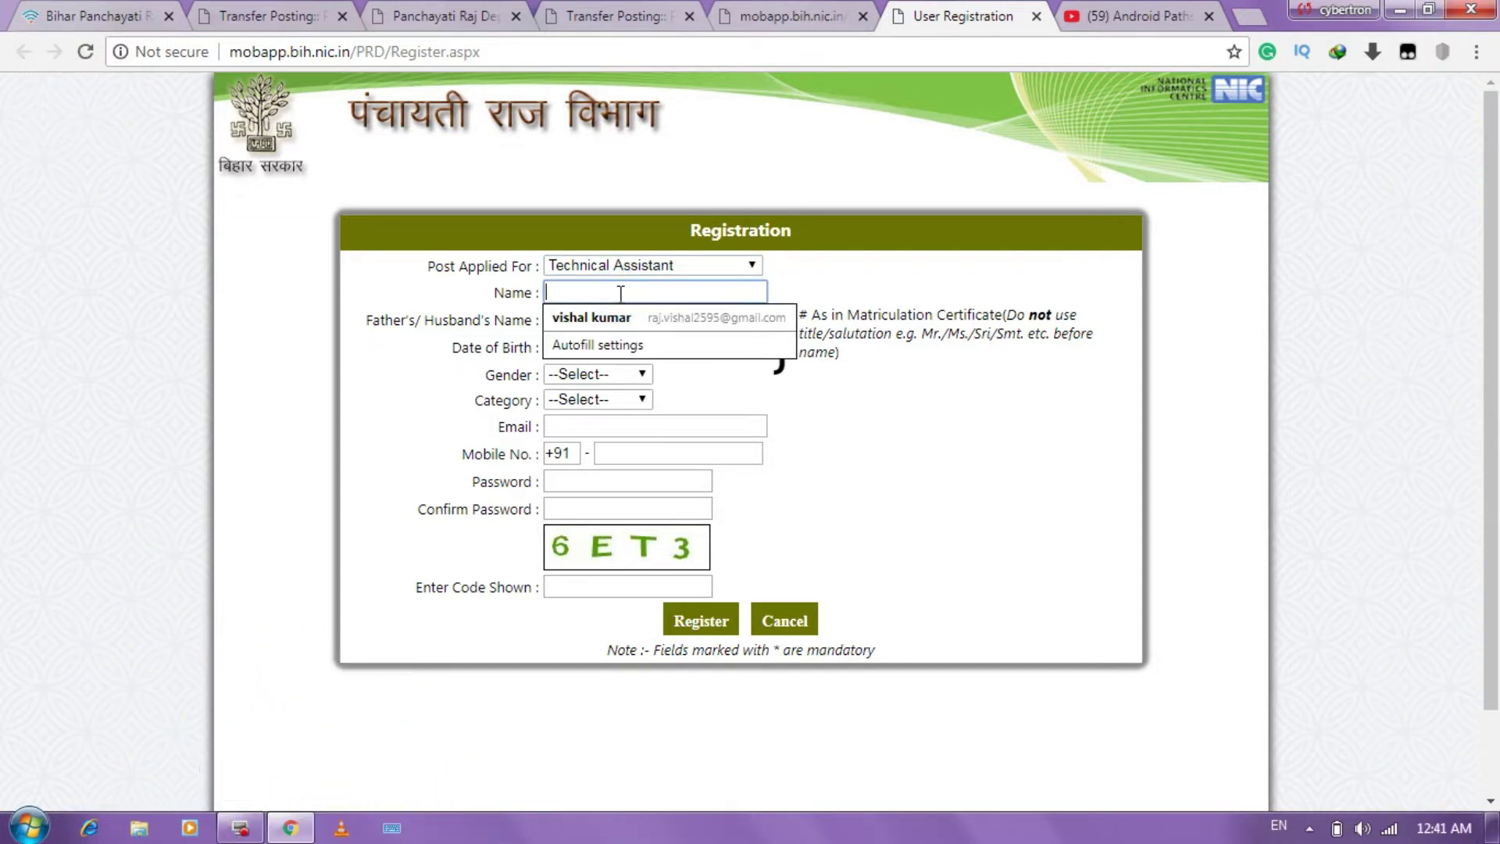
pyautogui.click(617, 327)
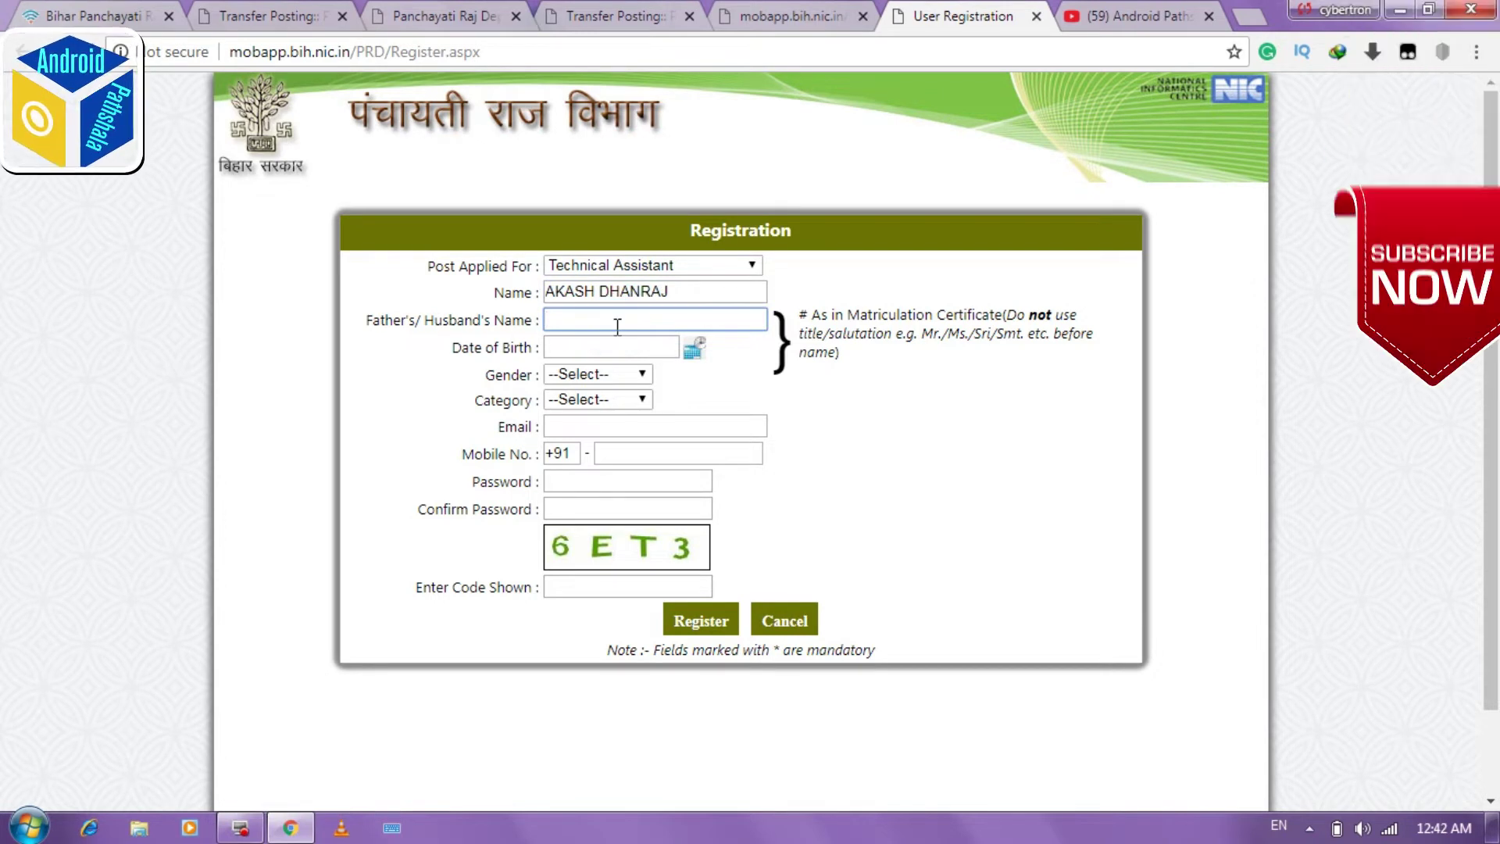
# Step: Pick the candidate's date of birth in March from the calendar
pyautogui.click(693, 349)
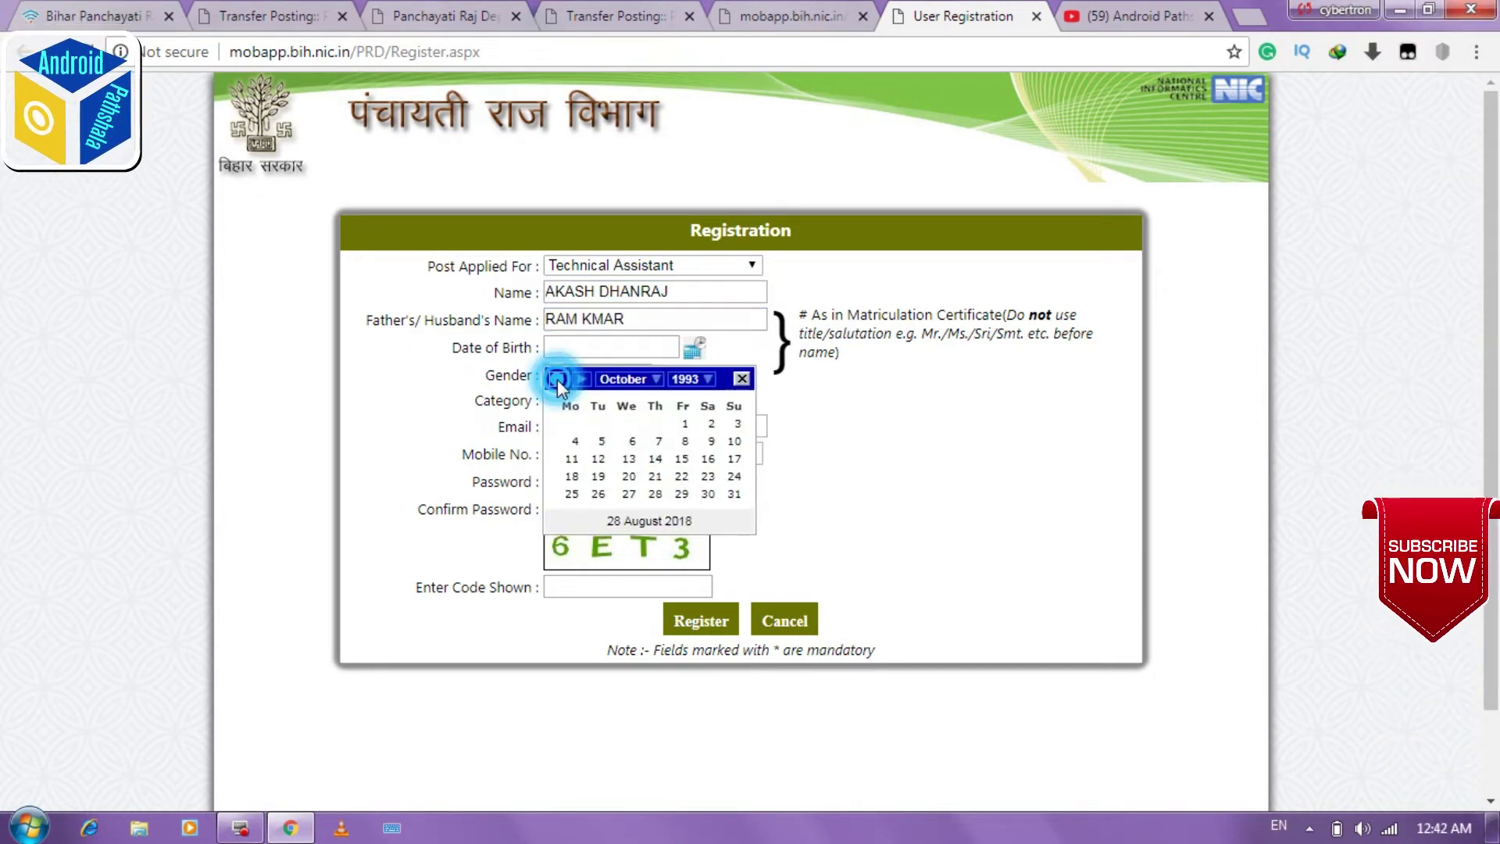
pyautogui.click(557, 378)
pyautogui.click(557, 378)
pyautogui.click(556, 378)
pyautogui.click(556, 378)
pyautogui.click(557, 378)
pyautogui.click(556, 378)
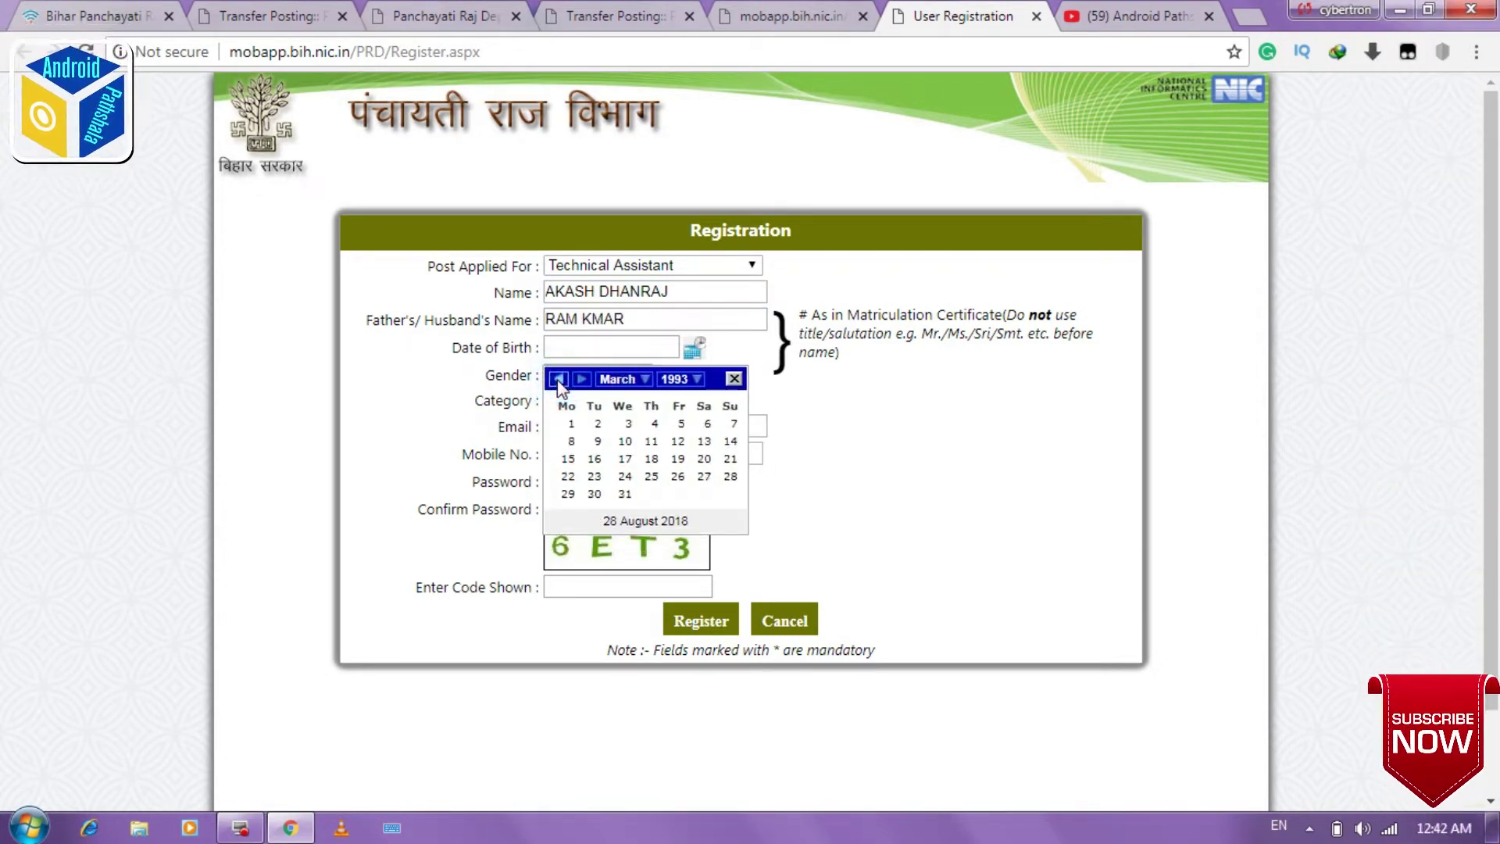
pyautogui.click(654, 459)
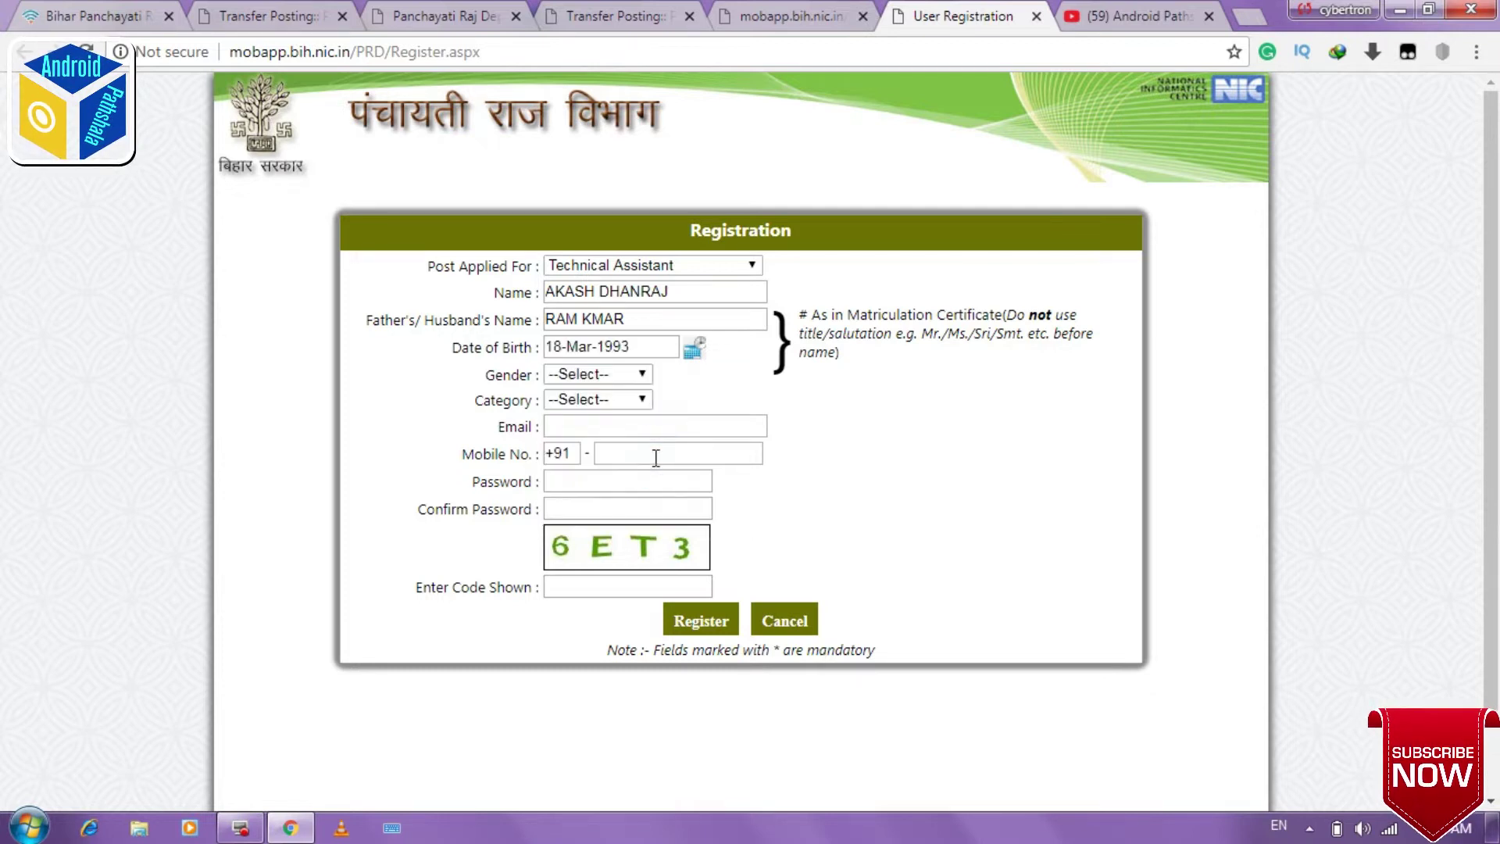
# Step: Set gender to Male and category to EBC
pyautogui.click(619, 373)
pyautogui.click(622, 415)
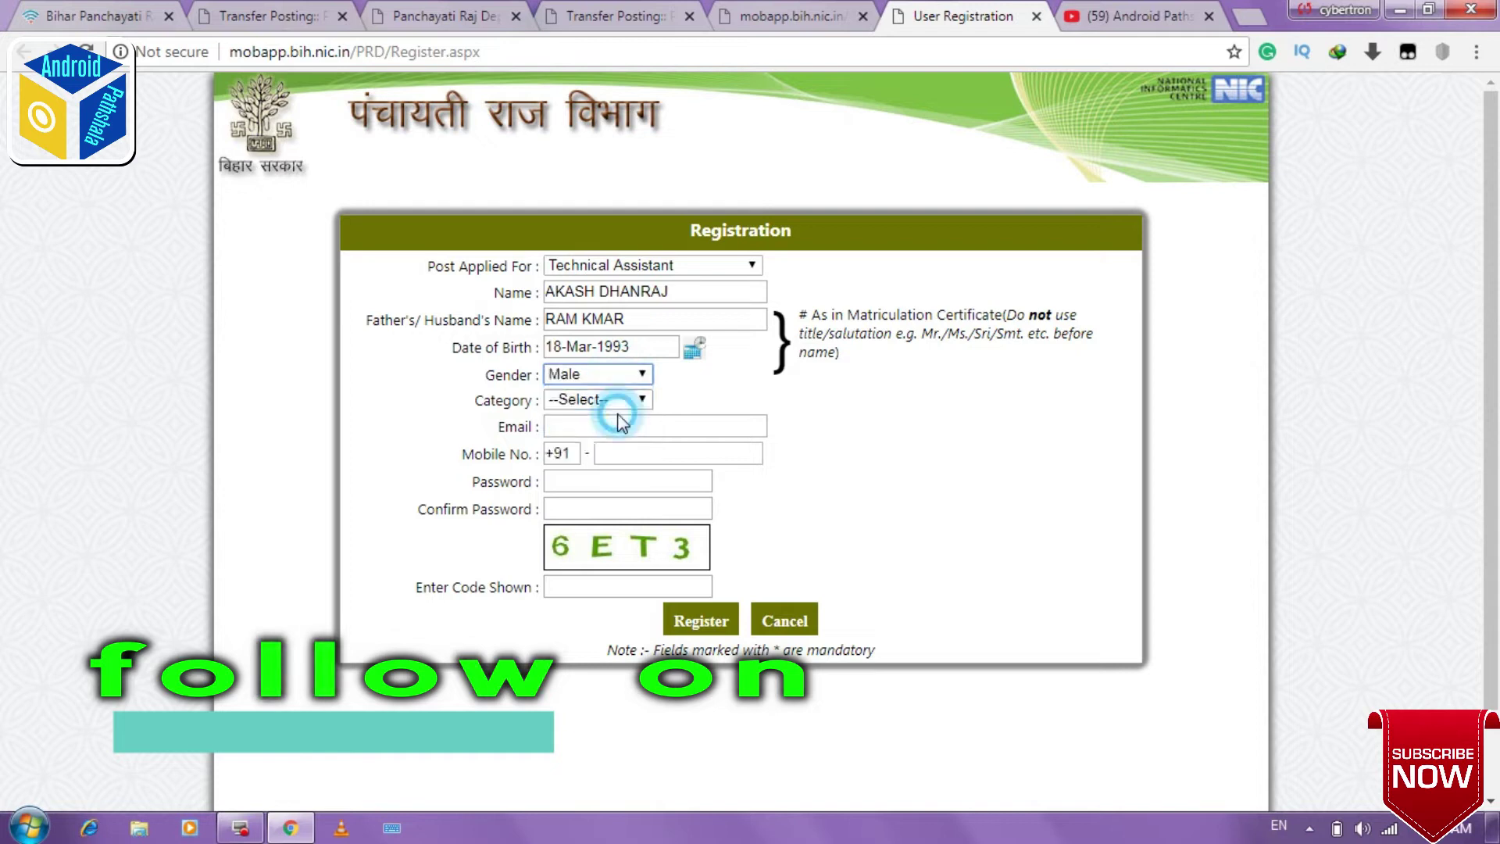
pyautogui.click(619, 402)
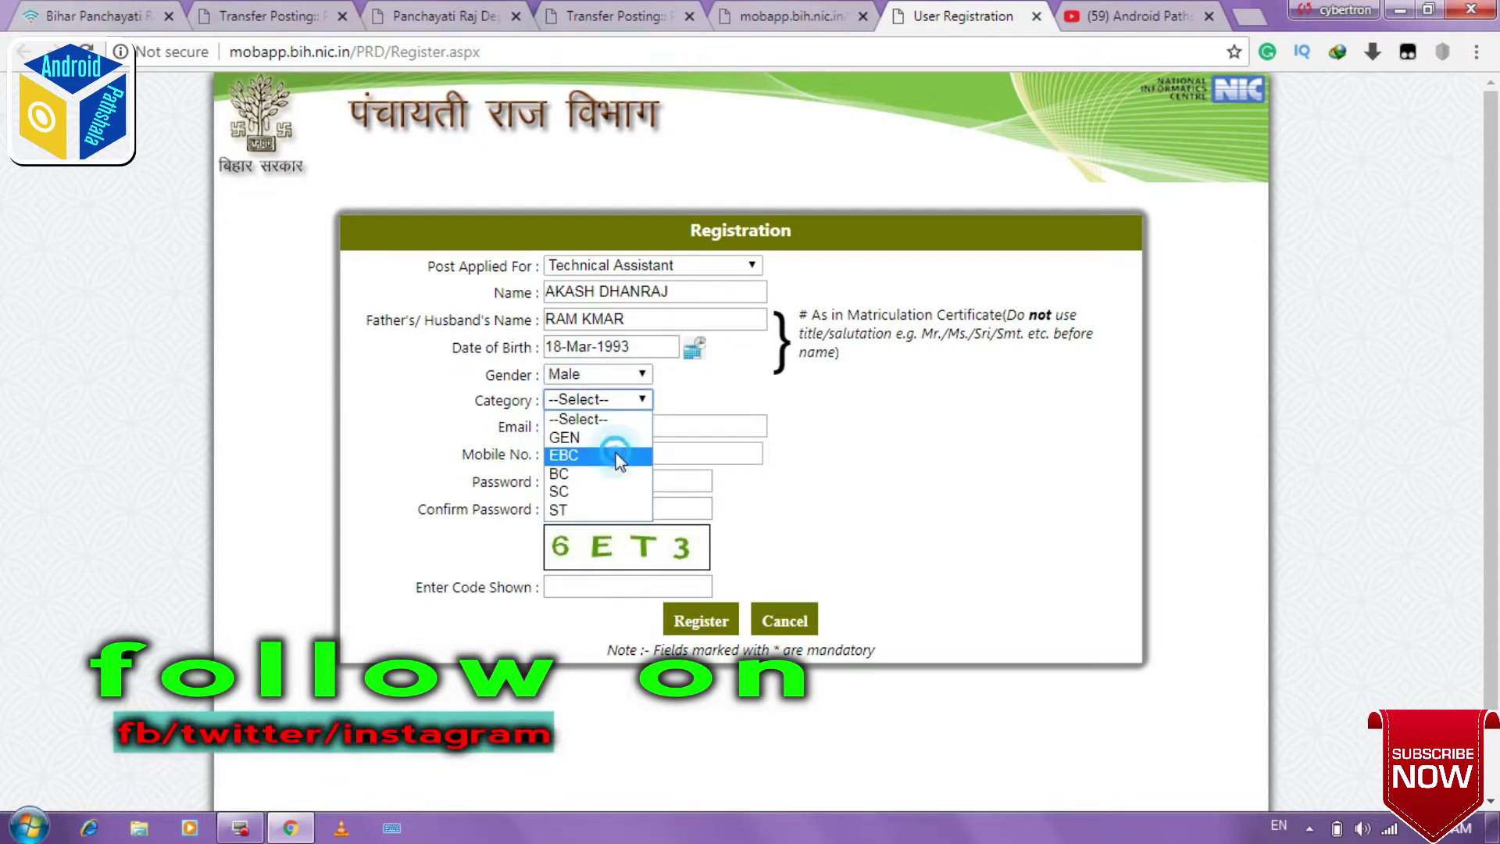
pyautogui.click(617, 456)
# Step: Fill in the e-mail, mobile number, password and verification code, then submit the registration
pyautogui.click(596, 424)
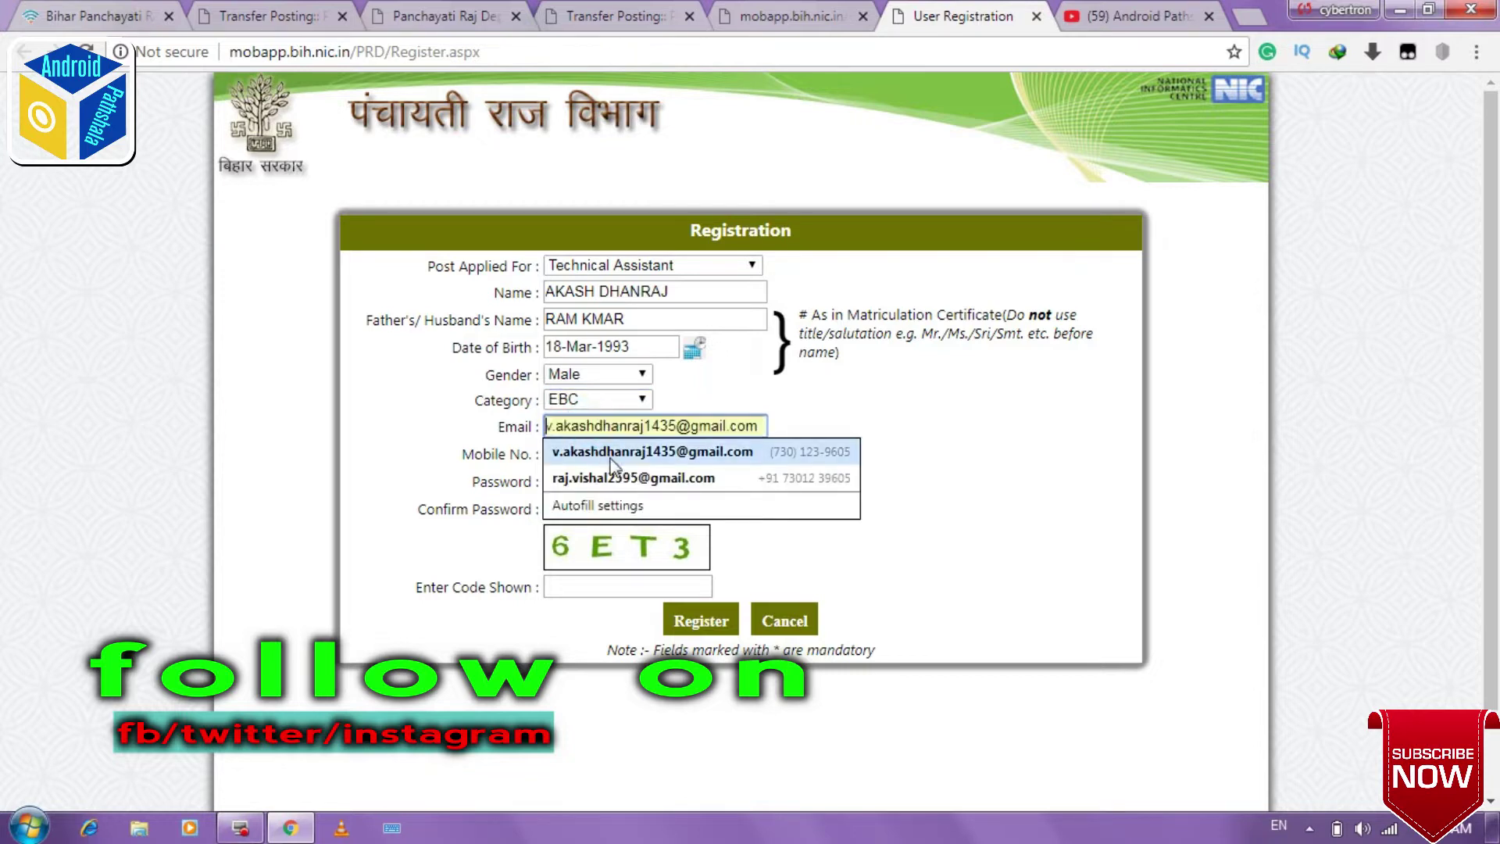
pyautogui.click(611, 454)
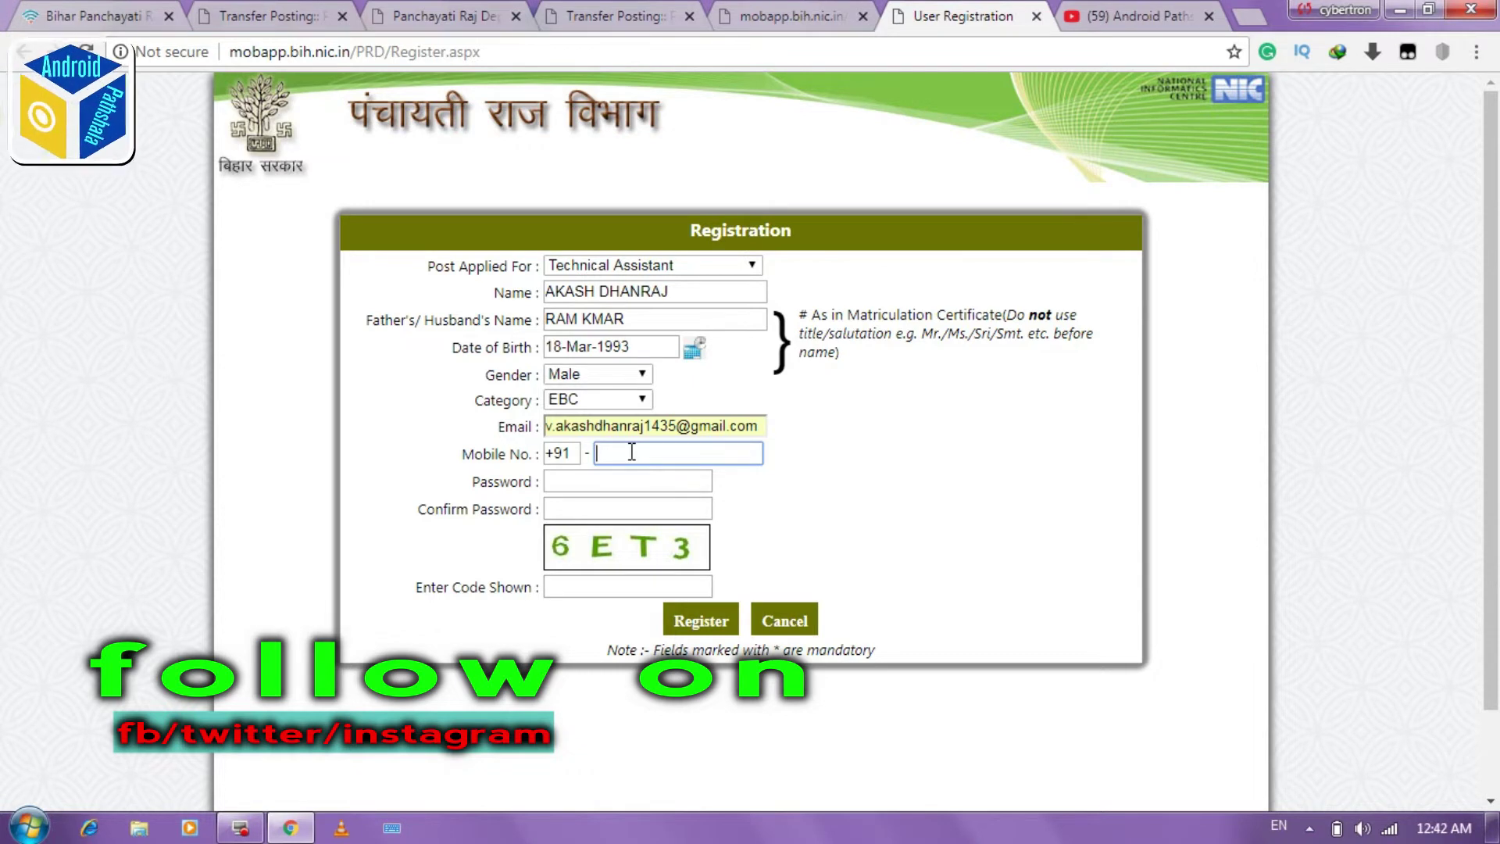
pyautogui.click(639, 482)
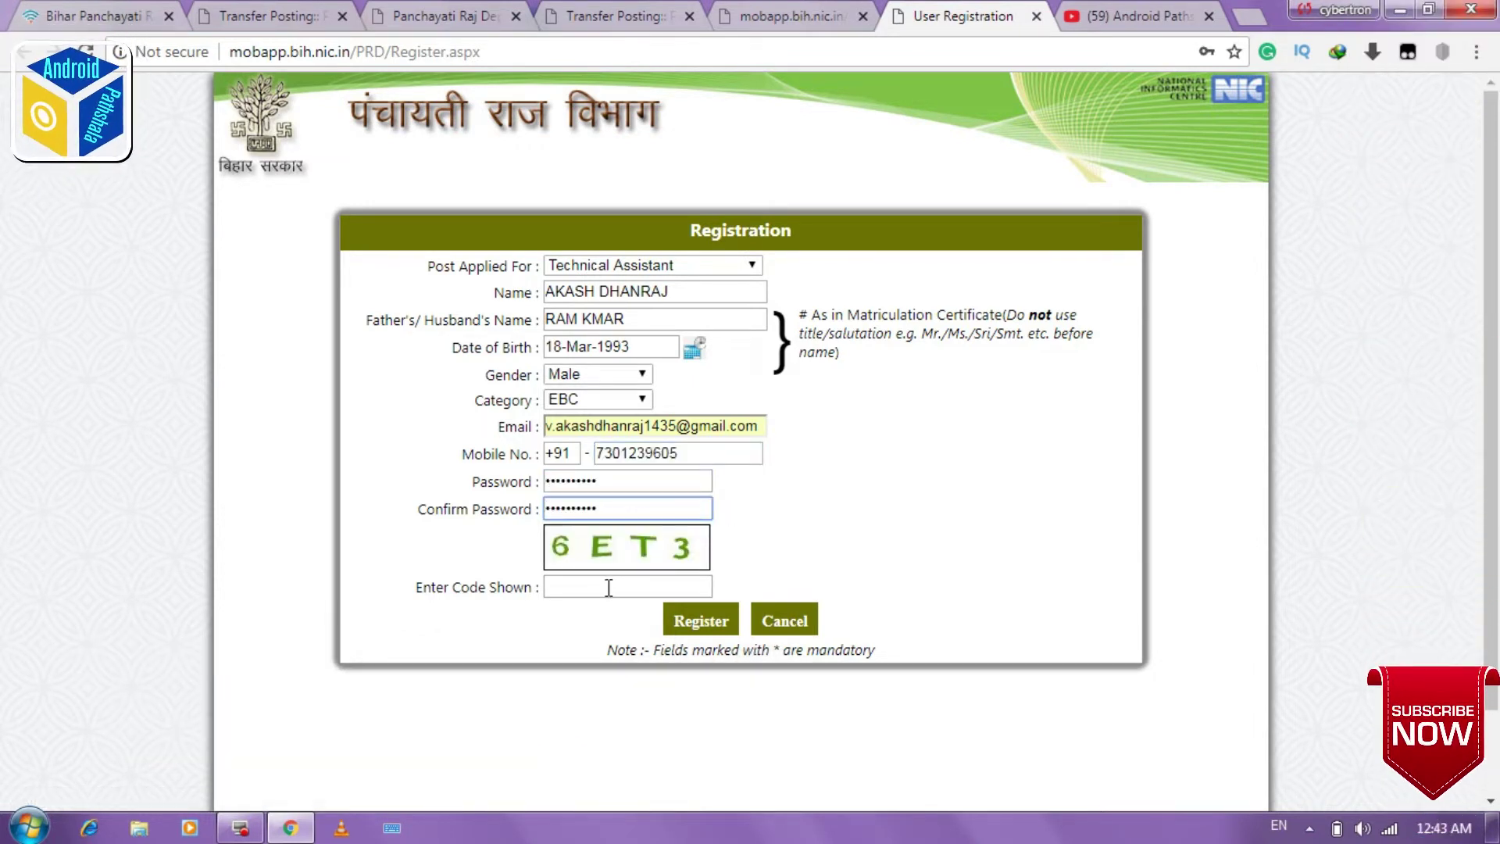
pyautogui.click(609, 587)
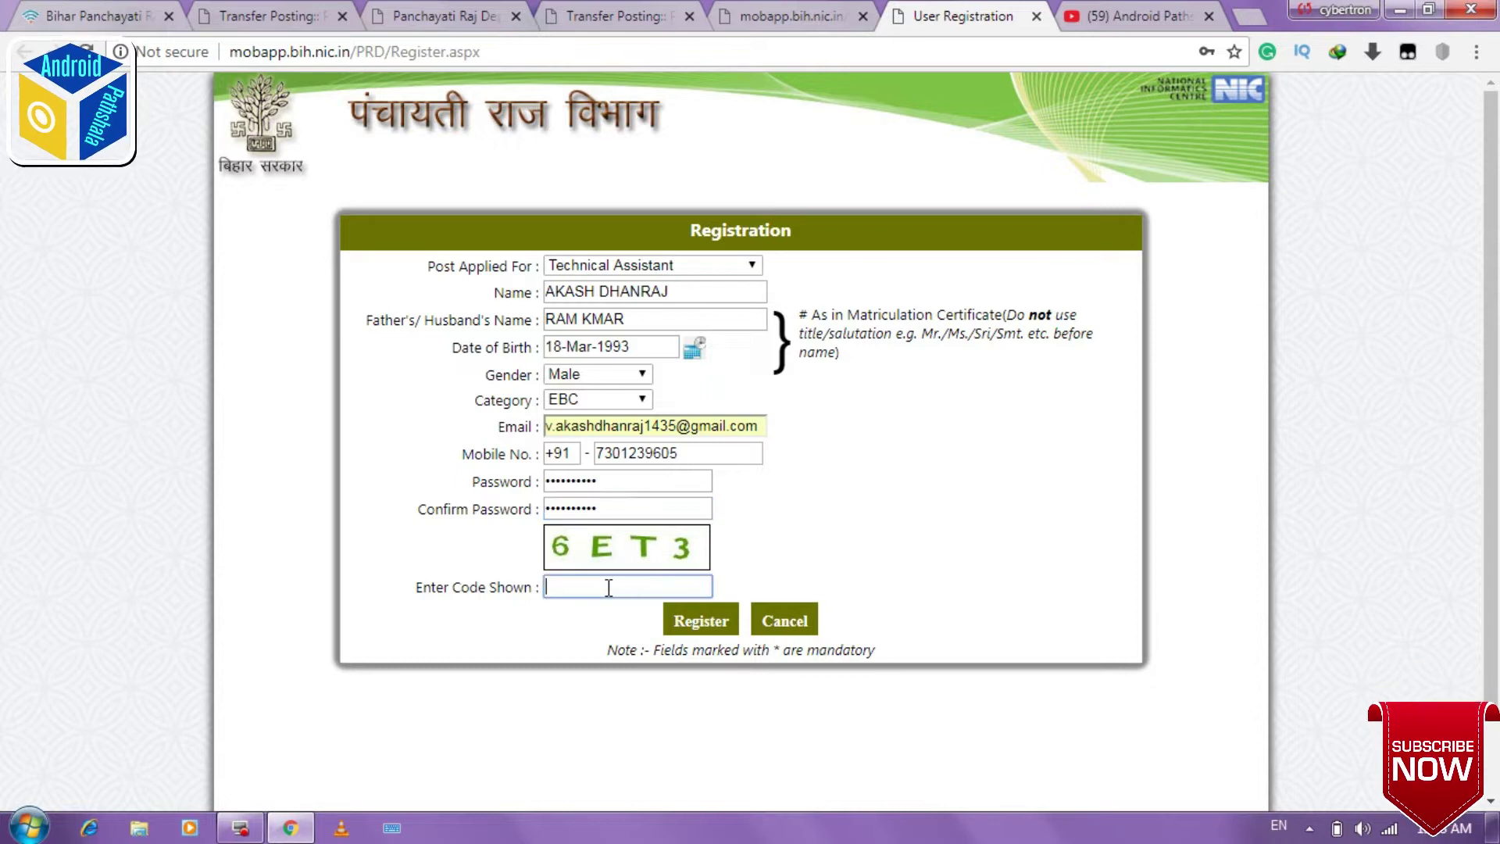
pyautogui.click(723, 625)
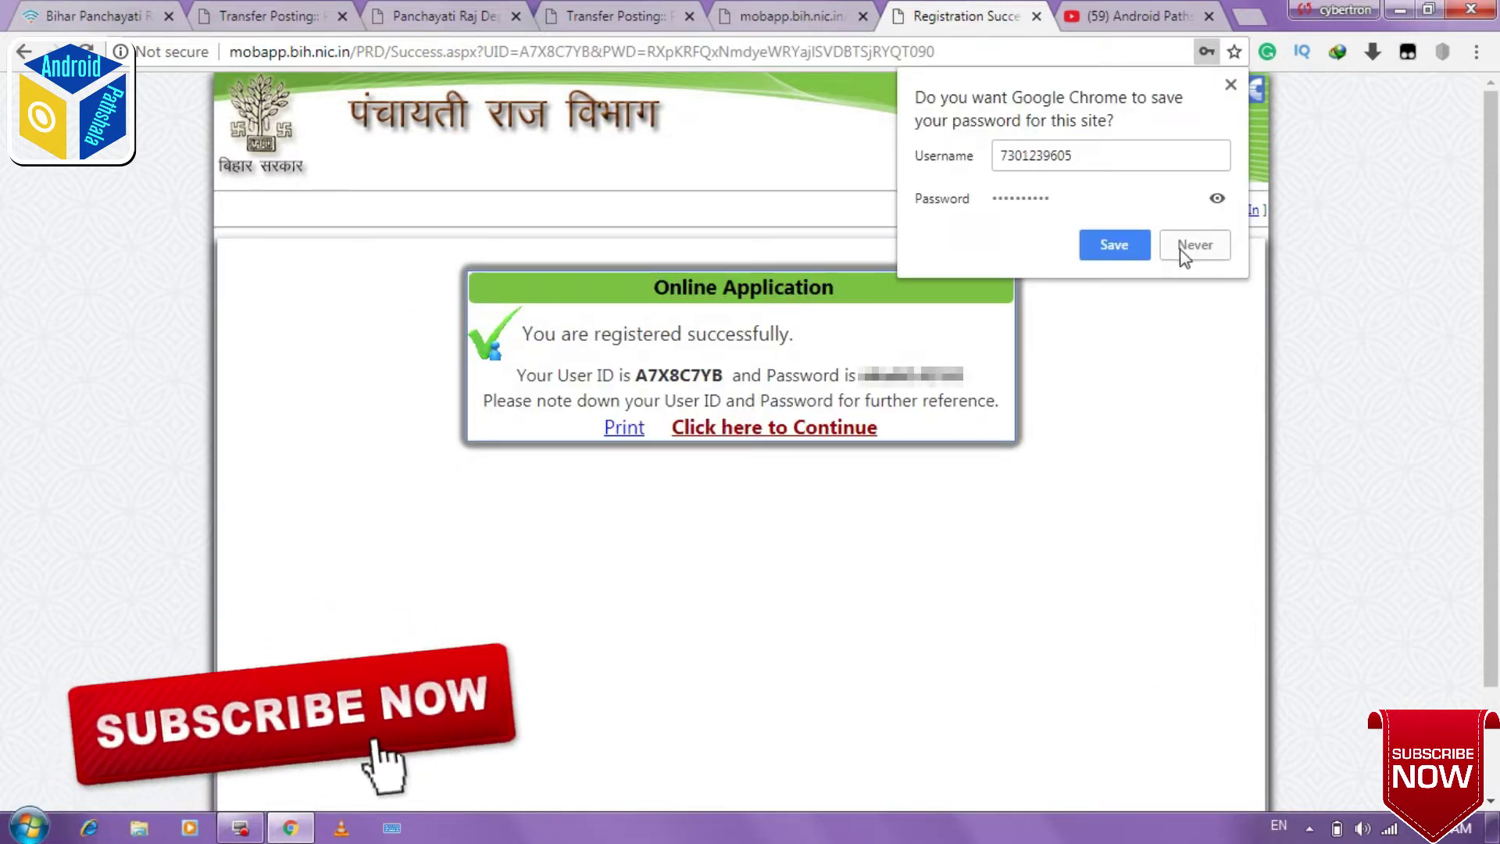
# Step: Decline saving the password and continue from the success page to the login page
pyautogui.click(1227, 80)
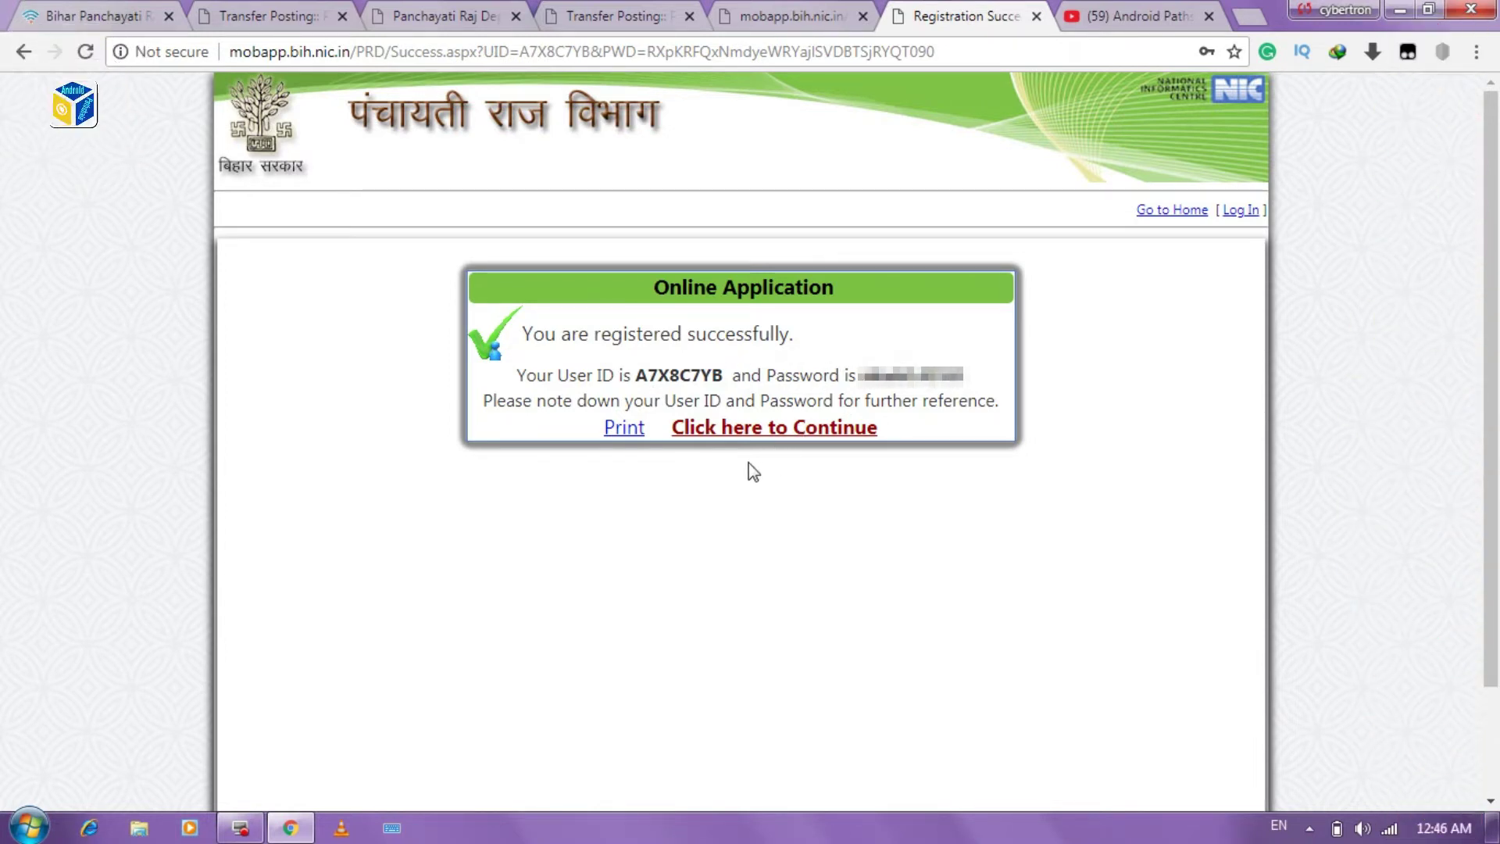
pyautogui.click(782, 432)
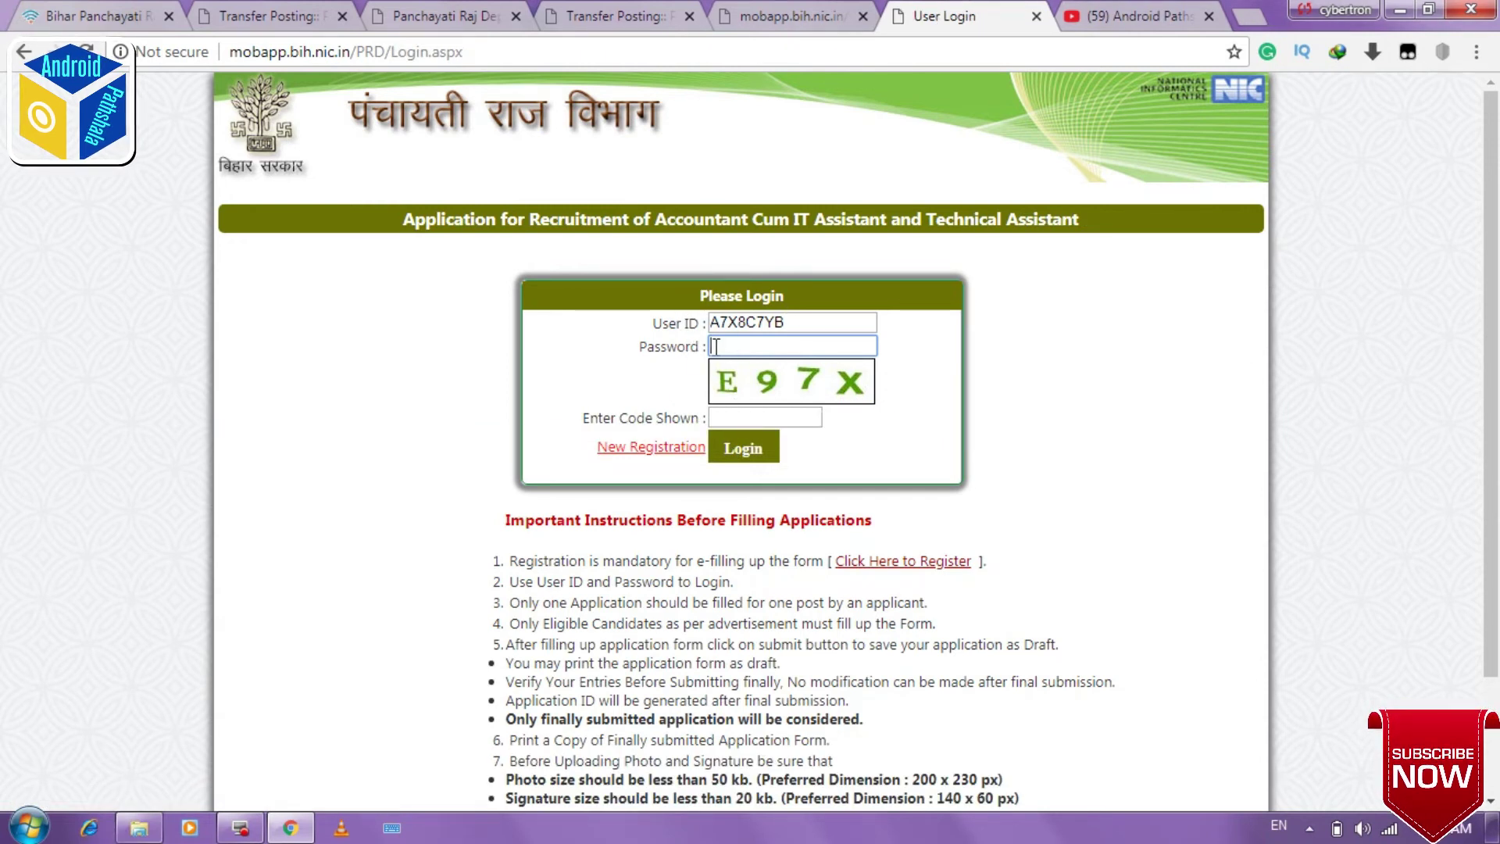
# Step: Paste the password, enter the verification code and log in to the candidate account
pyautogui.hotkey('ctrl', 'v')
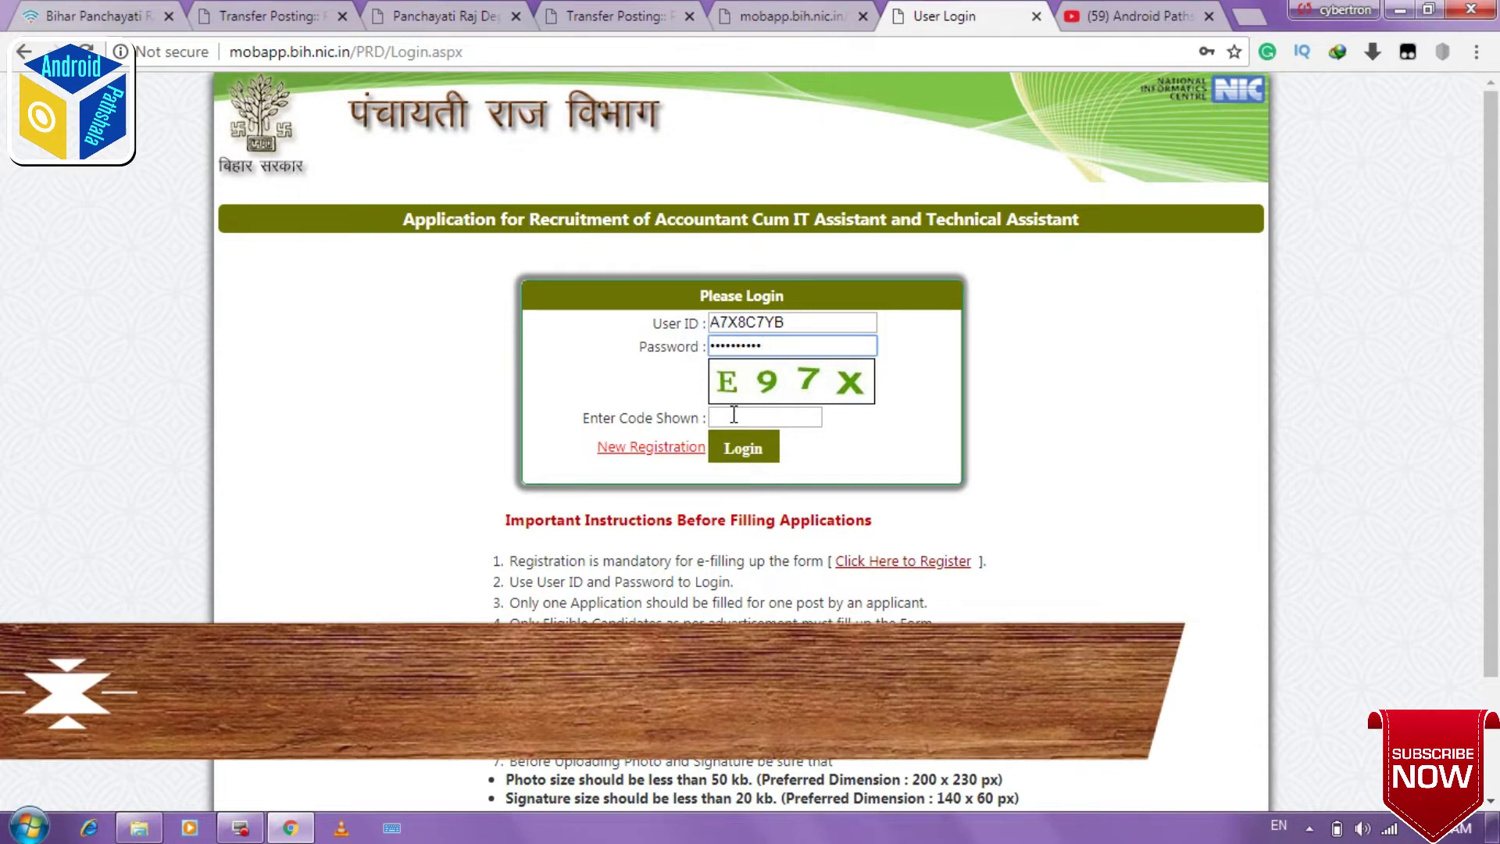
pyautogui.click(736, 415)
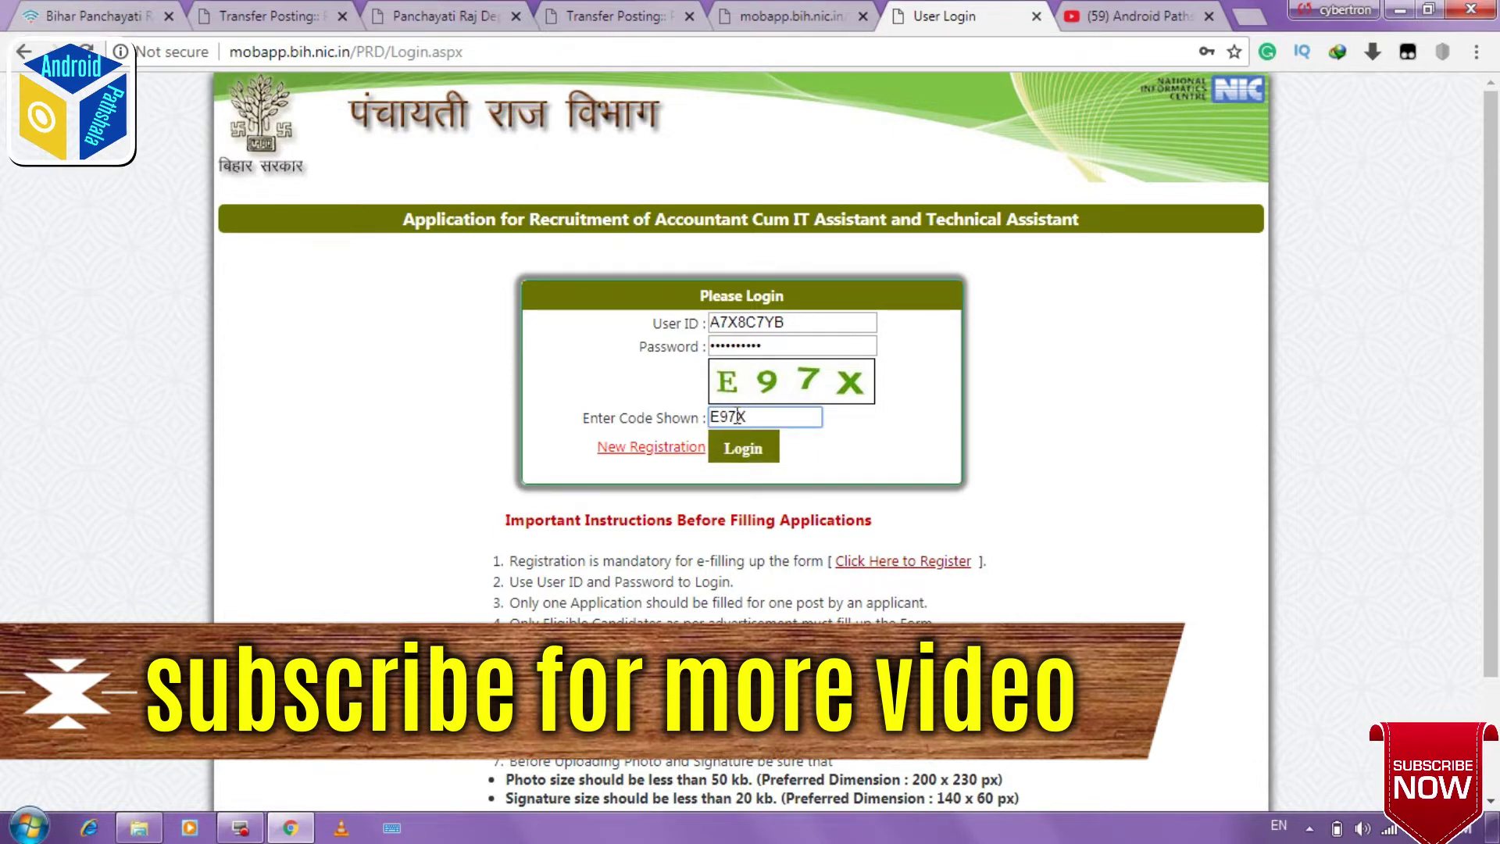
pyautogui.click(743, 448)
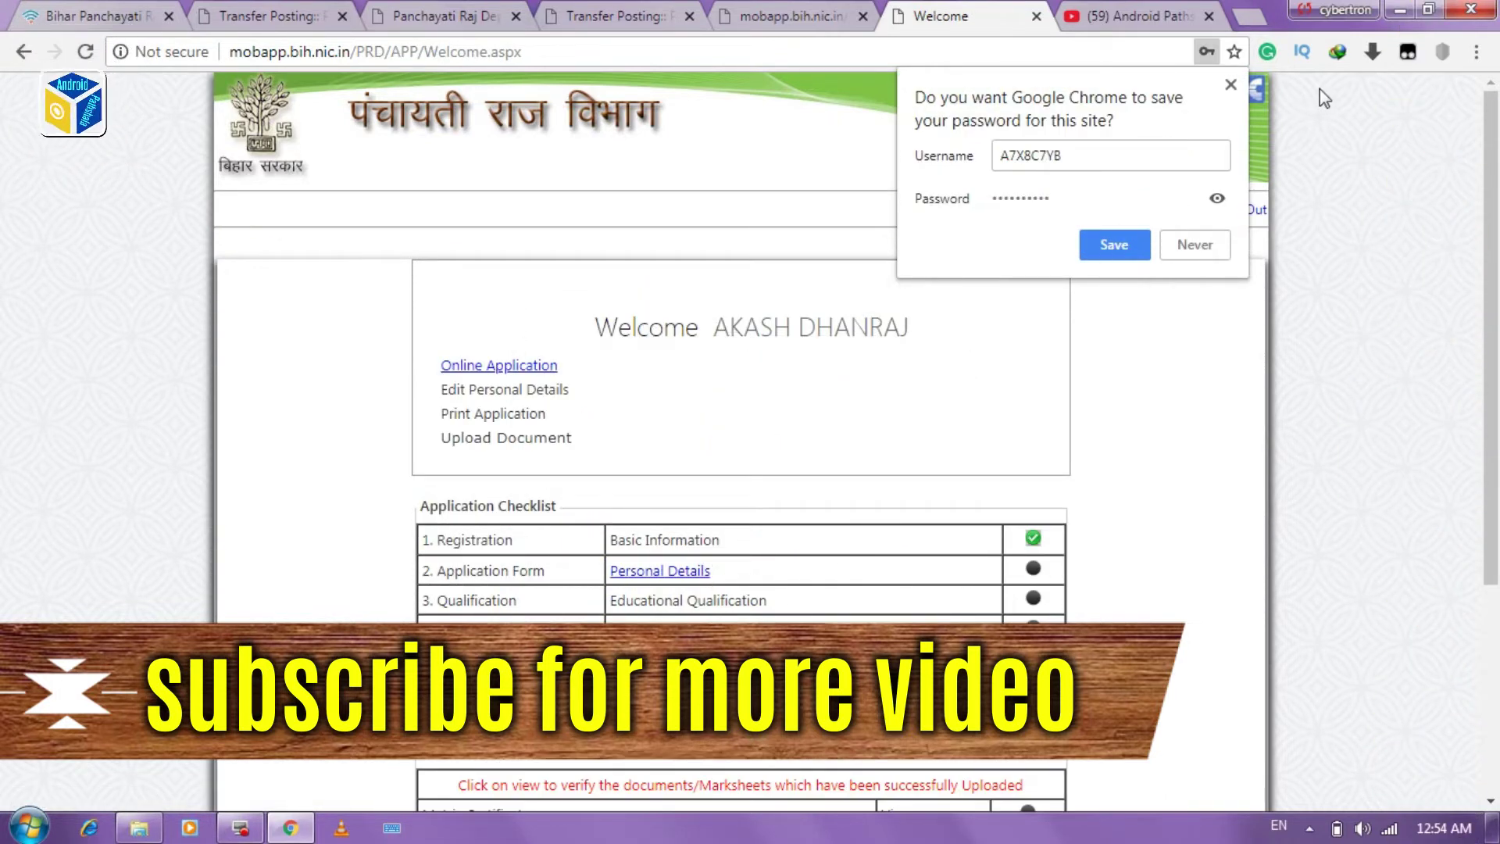
# Step: Dismiss the save-password prompt and open Personal Details from the Welcome page checklist
pyautogui.click(1230, 86)
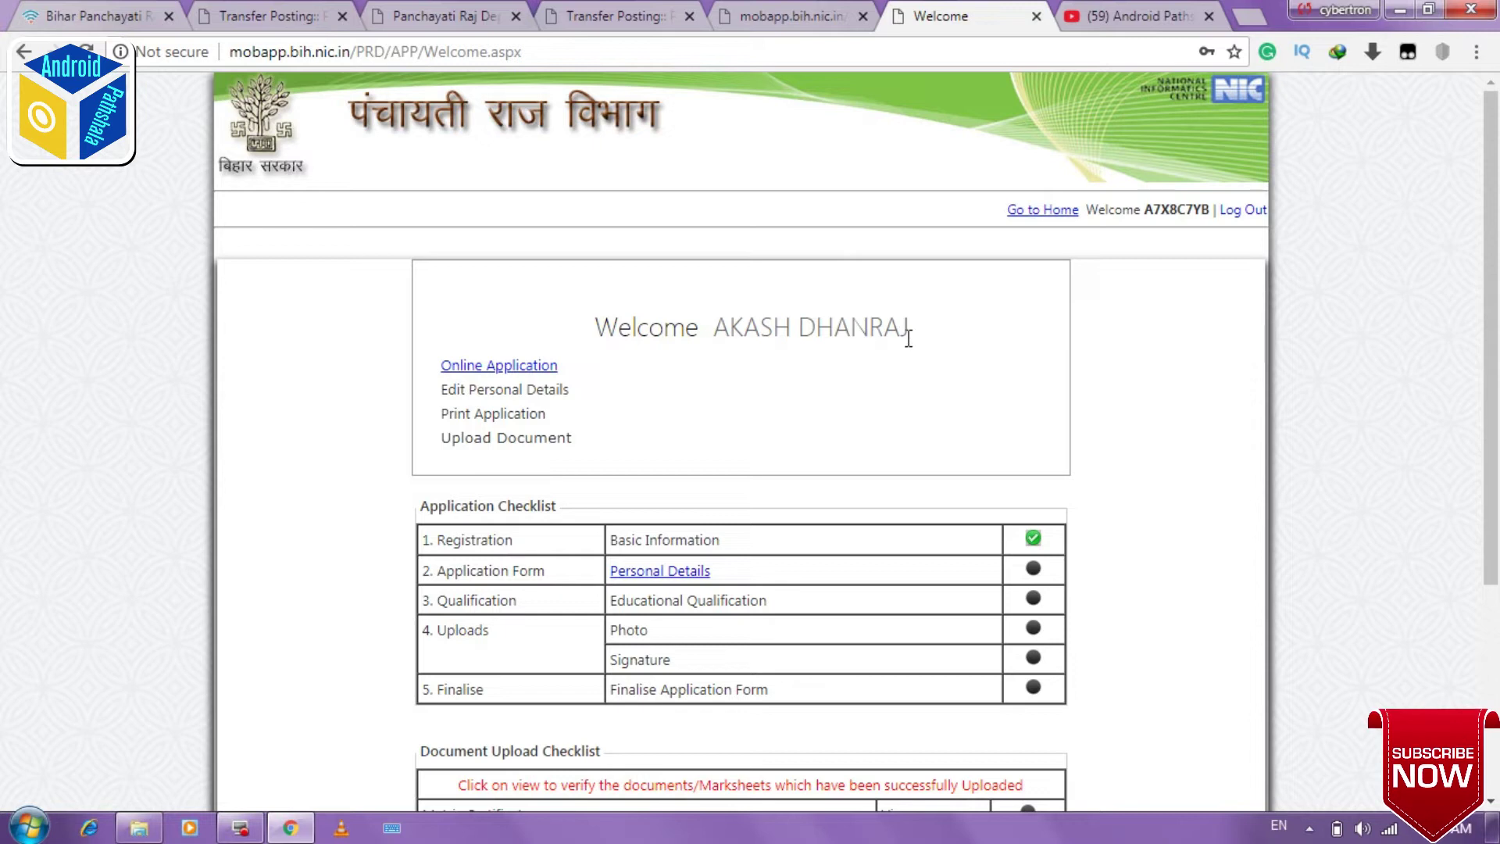
pyautogui.moveTo(1492, 289); pyautogui.dragTo(1497, 440)
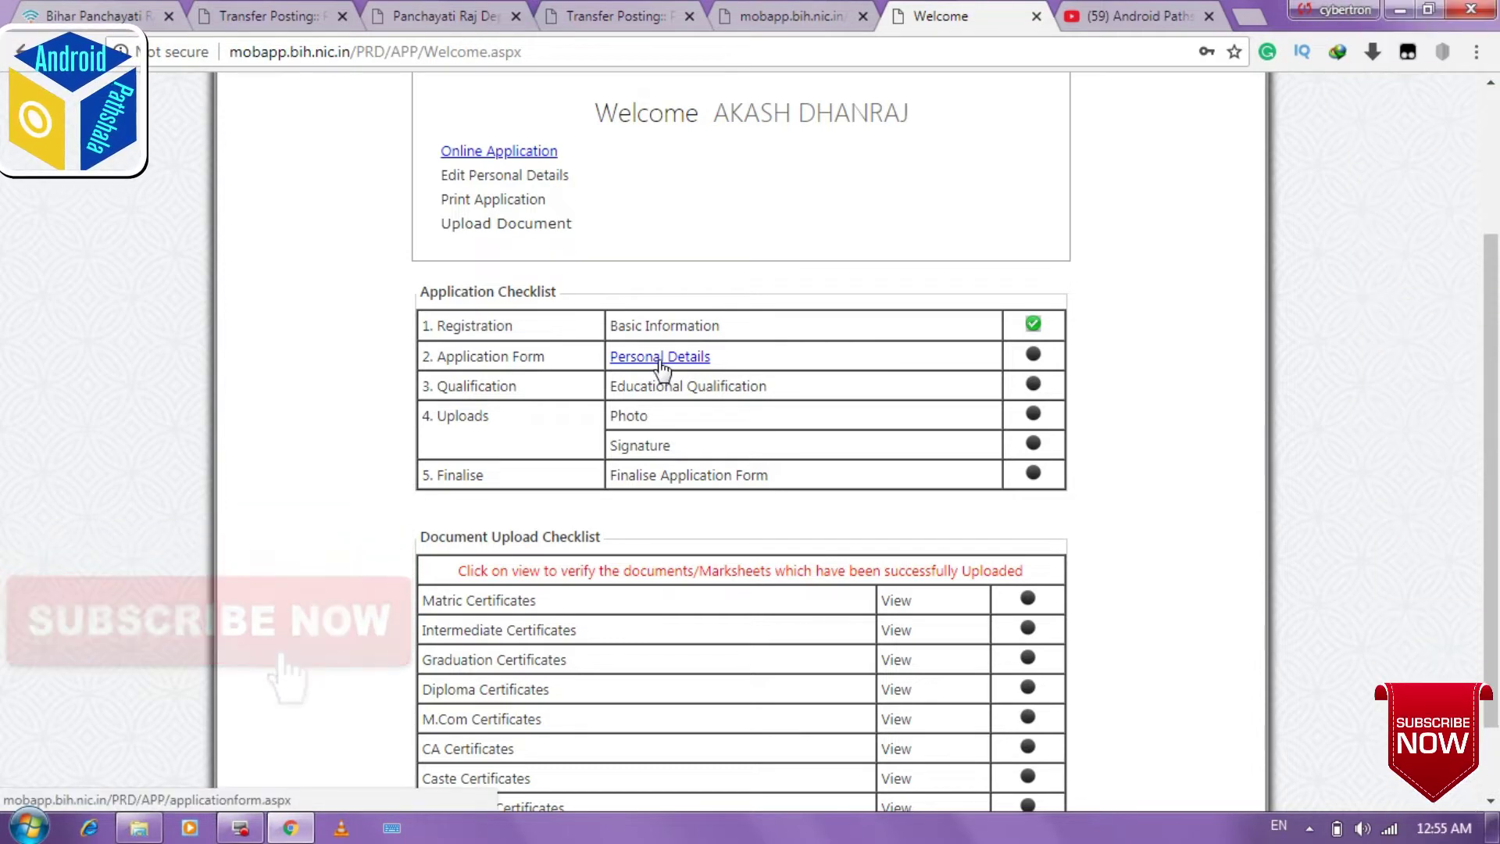
pyautogui.click(662, 361)
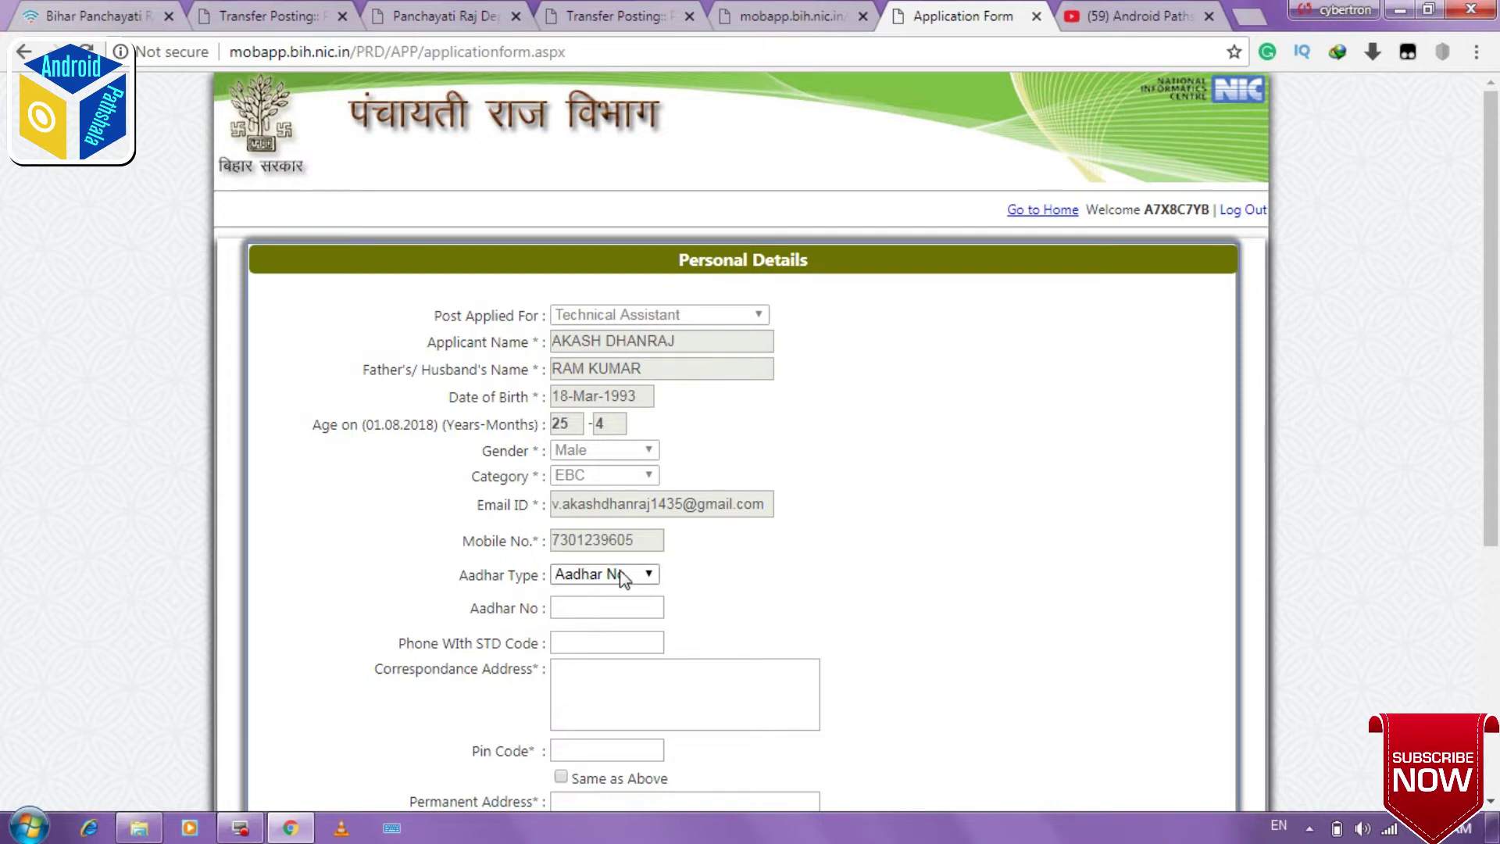
# Step: Choose Aadhar No as the identifier type and enter the Aadhar number
pyautogui.click(623, 578)
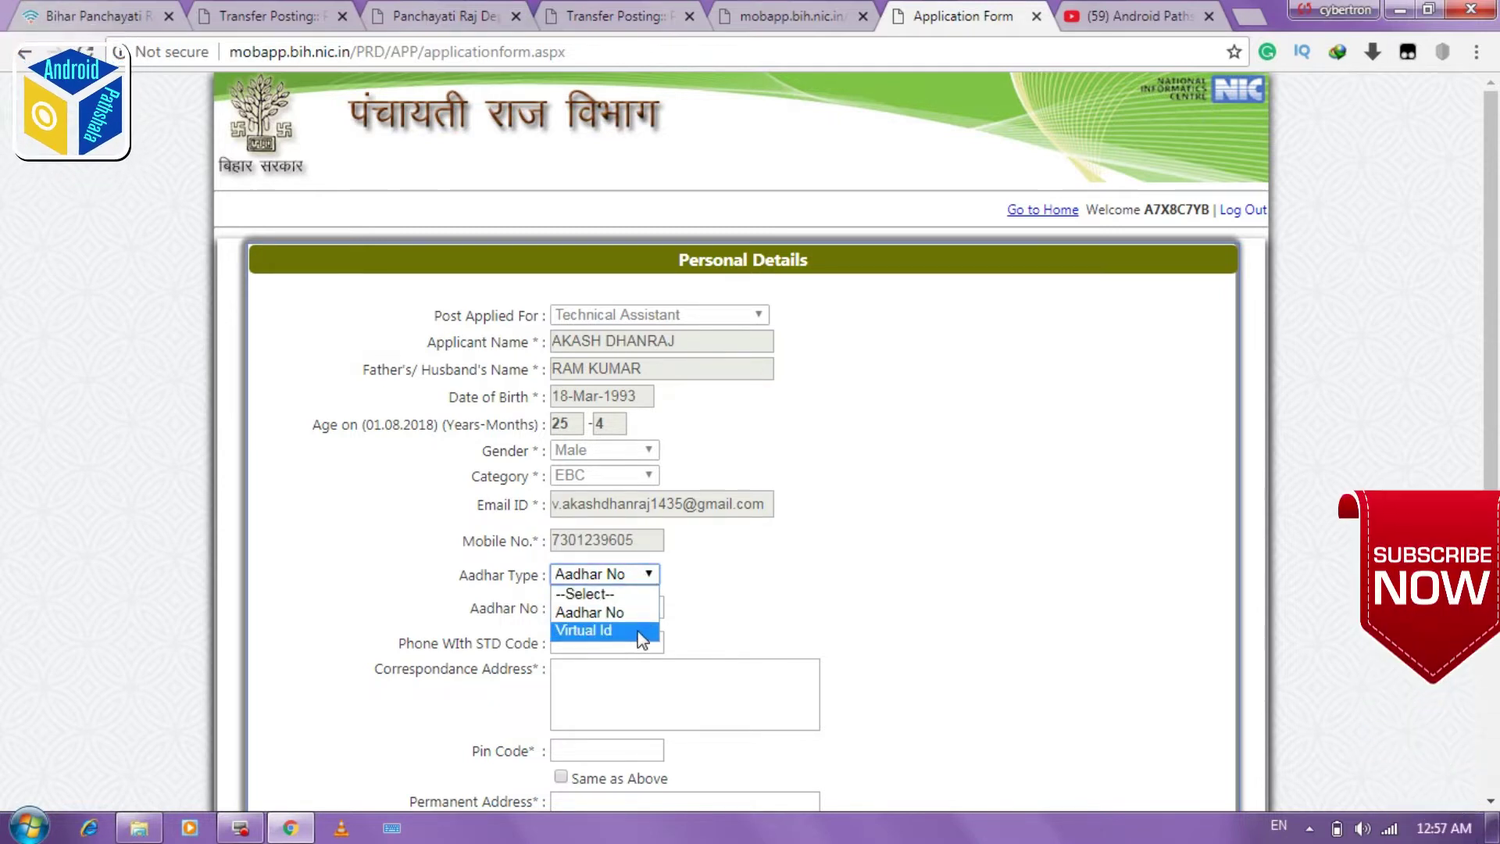
pyautogui.click(631, 612)
pyautogui.click(602, 608)
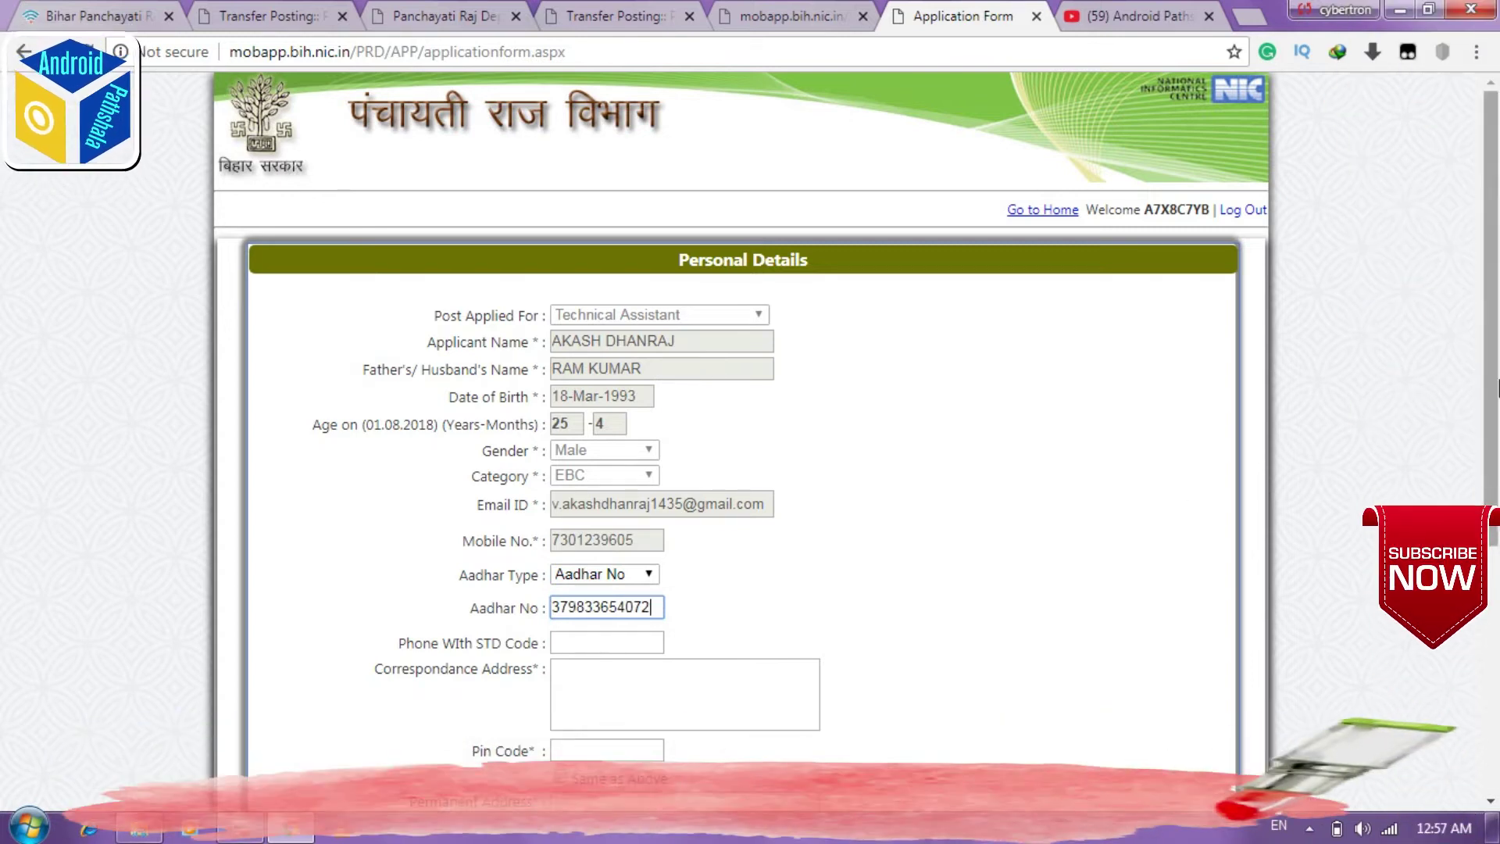
# Step: Fill the correspondence address from a saved autofill entry
pyautogui.scroll(-3, 1487, 512)
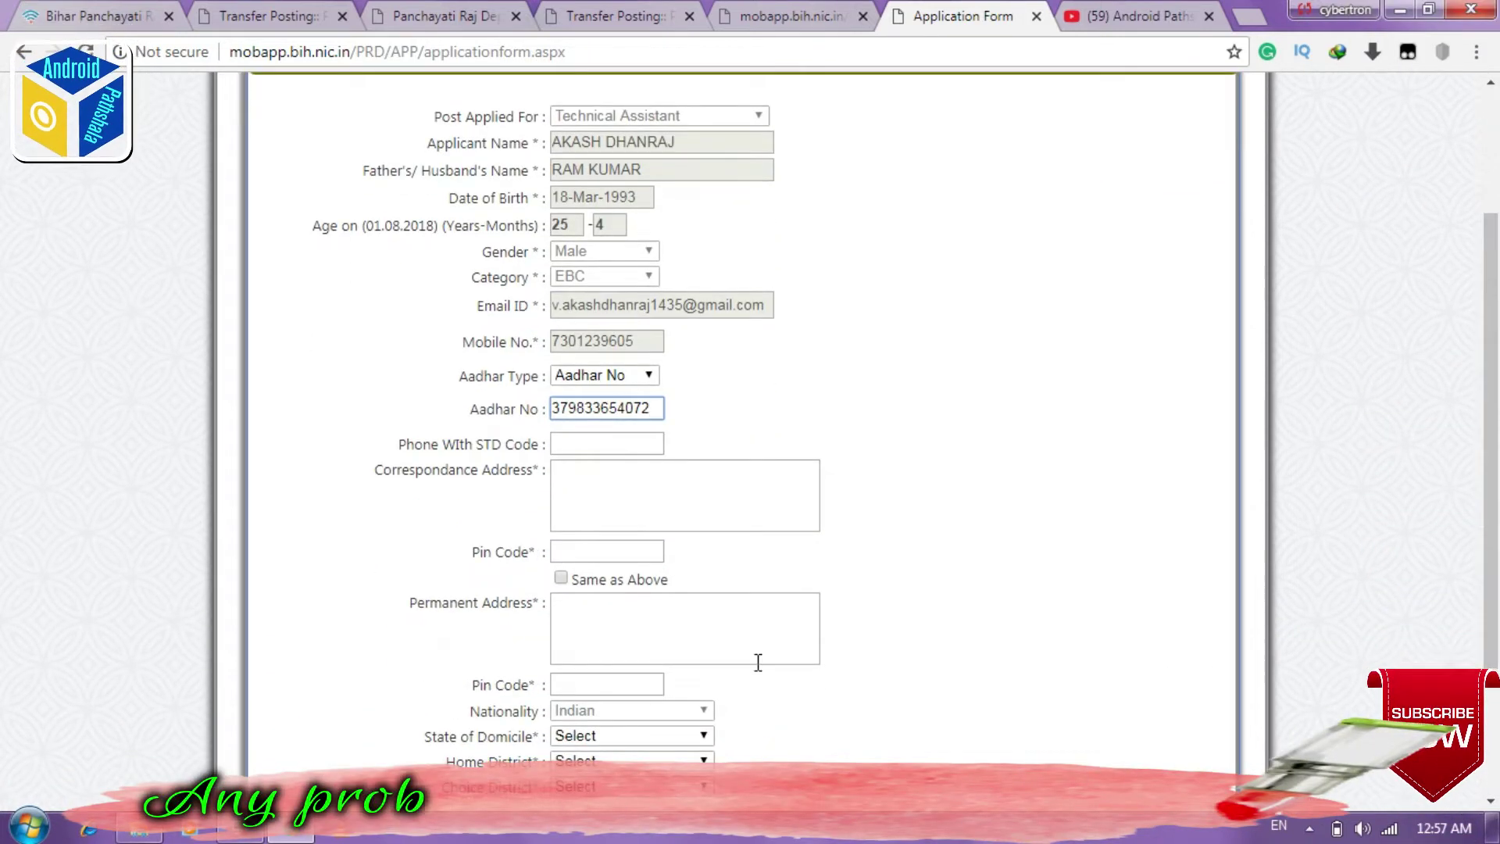
pyautogui.click(654, 503)
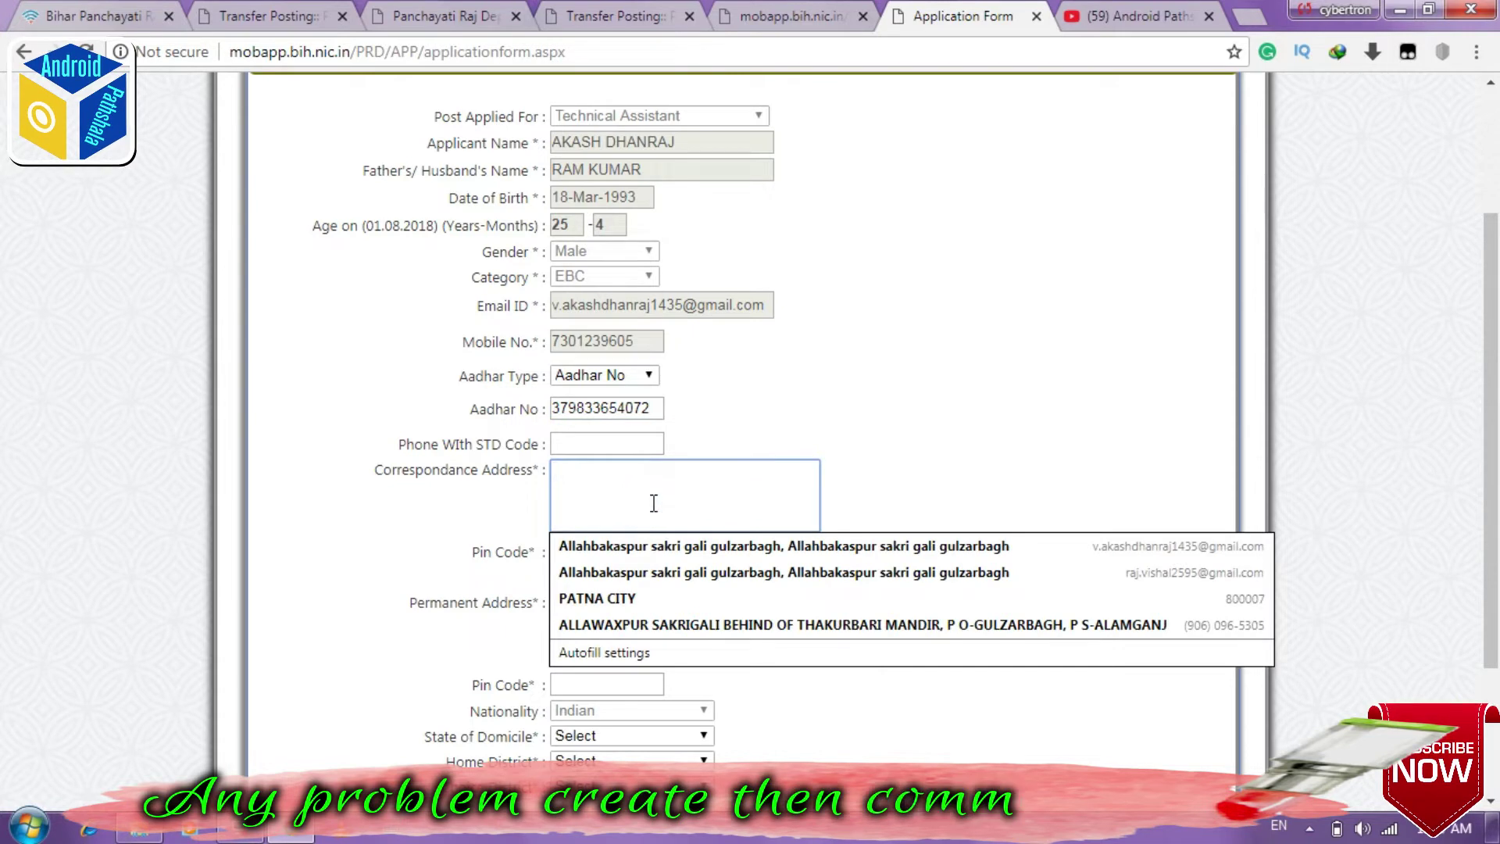
pyautogui.click(622, 597)
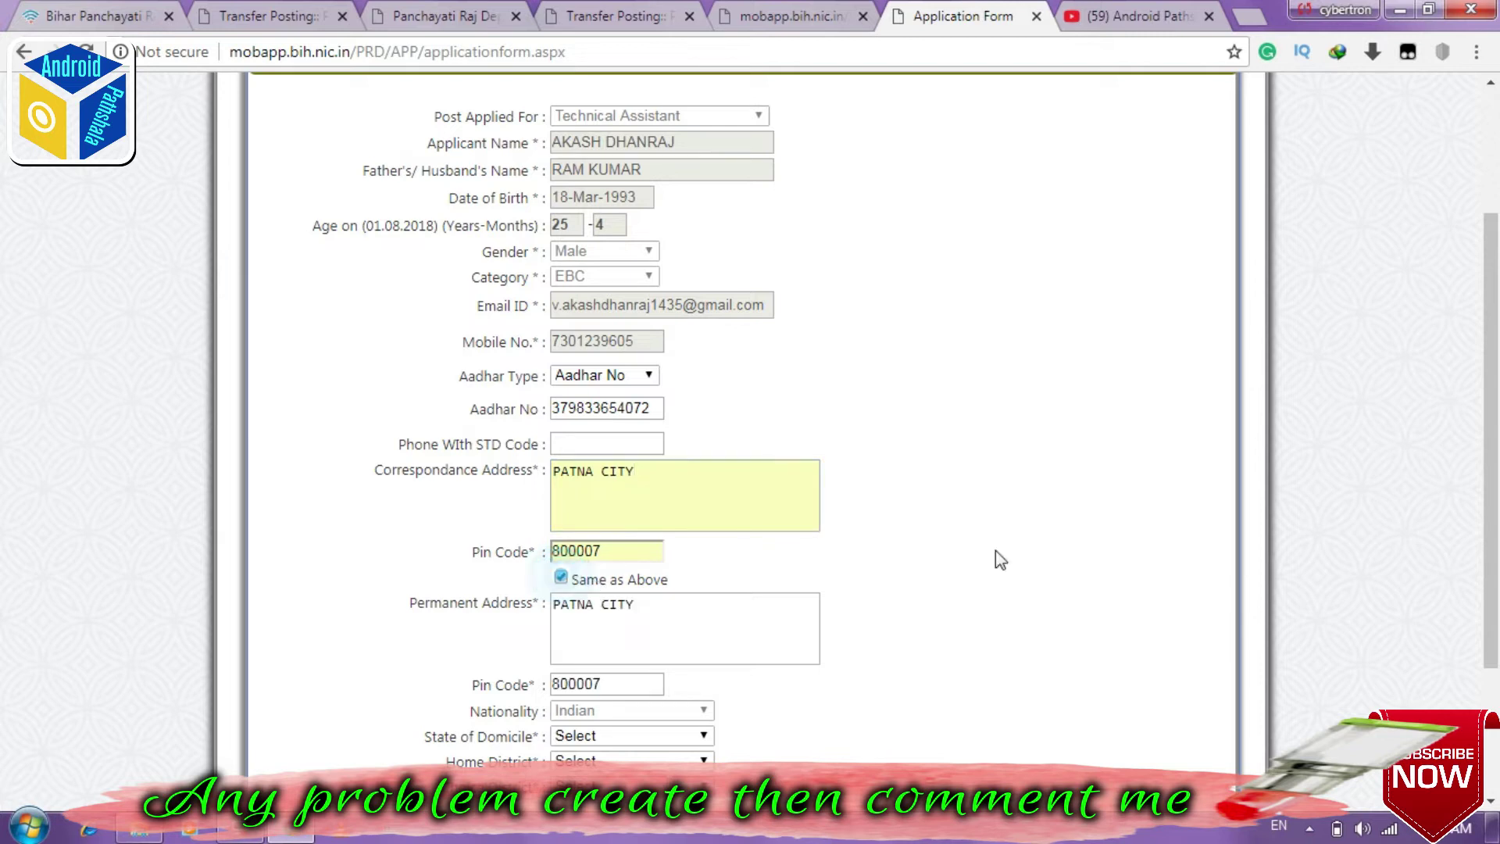
pyautogui.moveTo(1495, 415); pyautogui.dragTo(1498, 540)
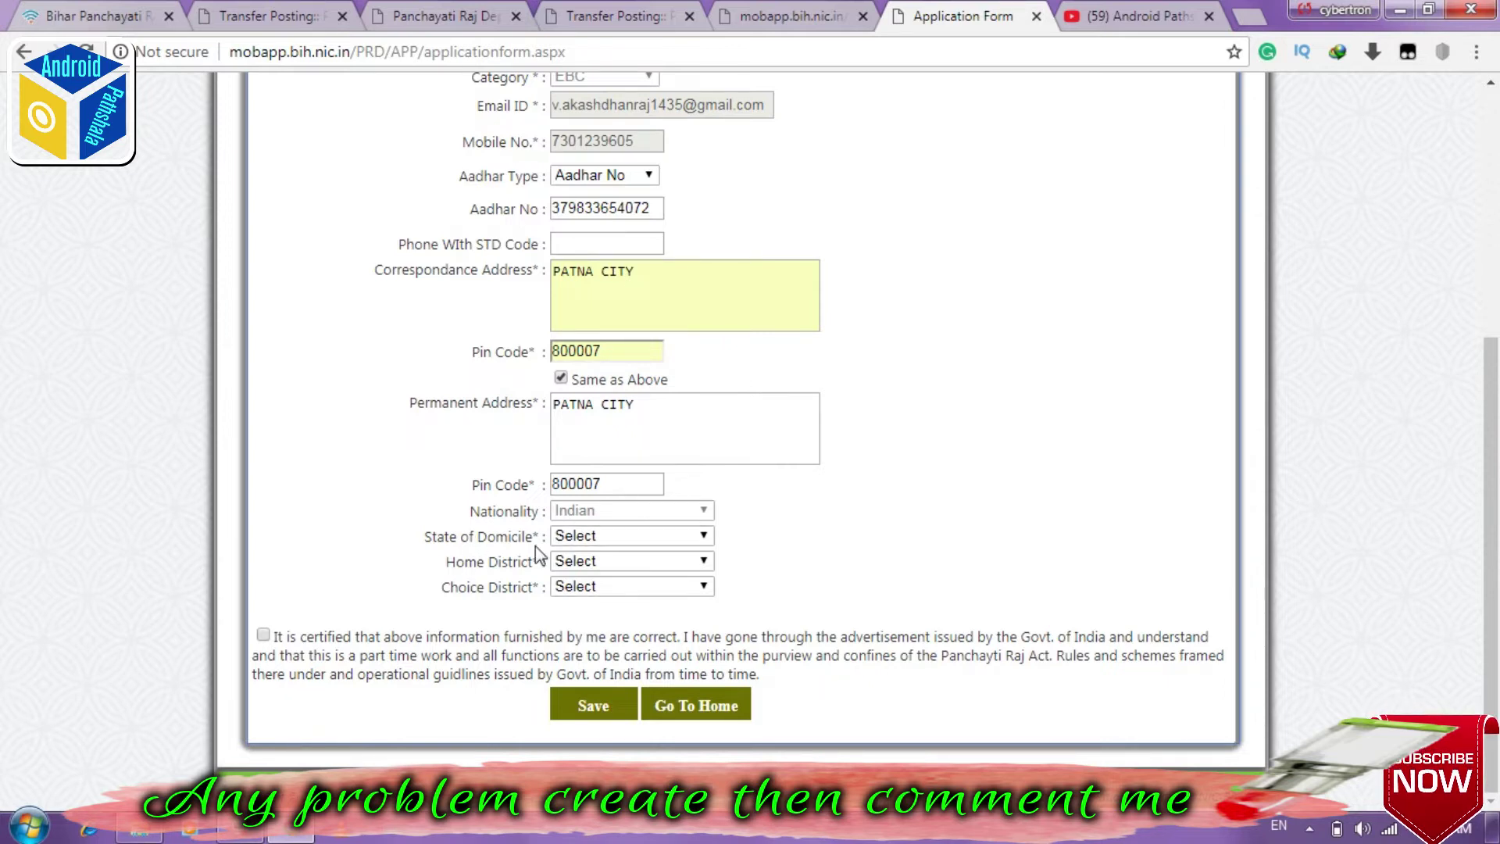
# Step: Set Bihar as domicile state and PATNA as home district, then save the personal details
pyautogui.click(700, 538)
pyautogui.scroll(3, 688, 390)
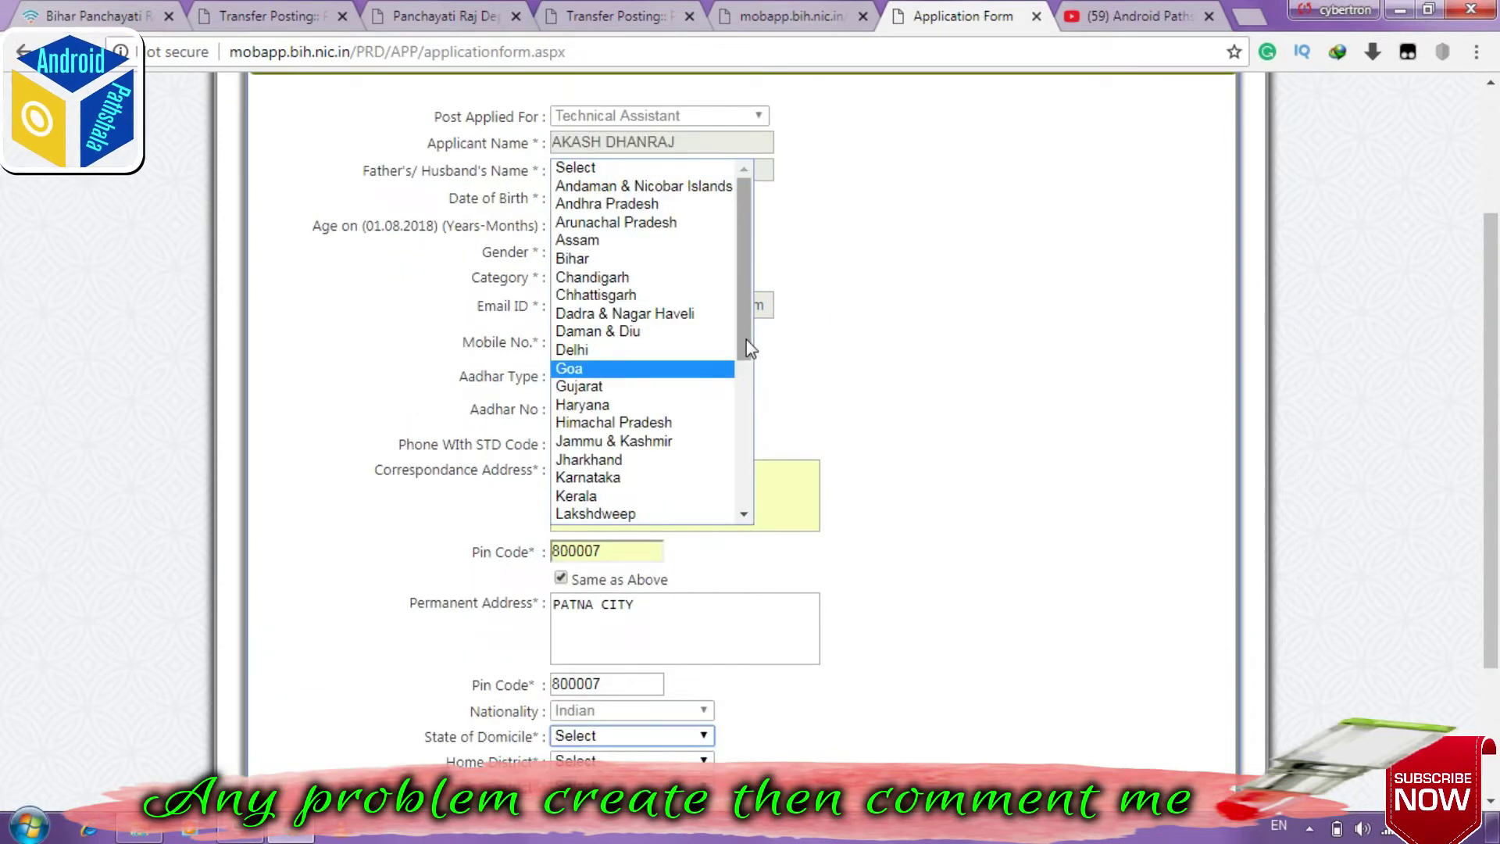
pyautogui.moveTo(747, 361); pyautogui.dragTo(747, 369)
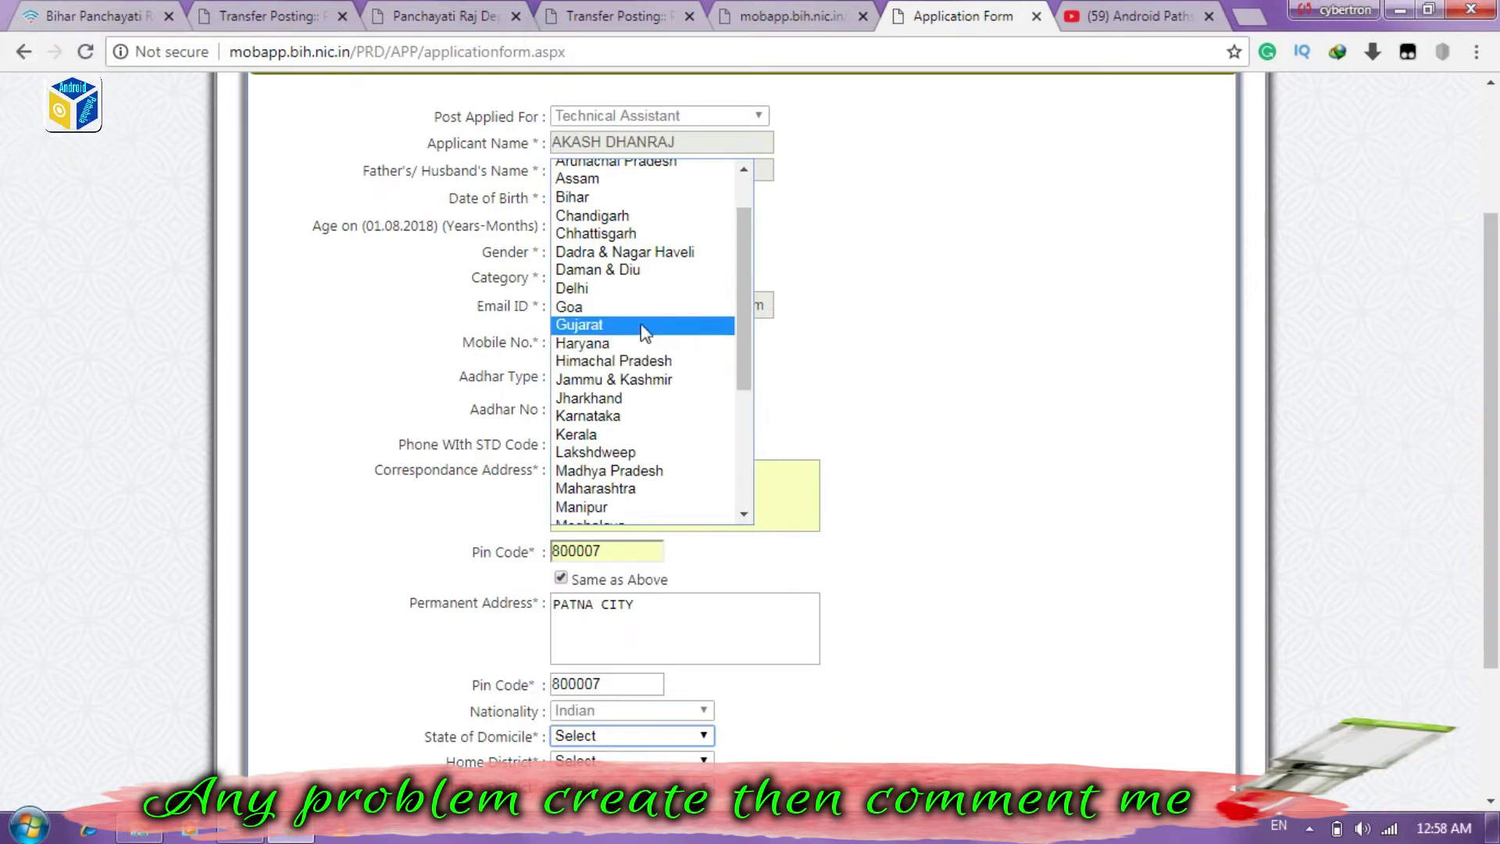
pyautogui.click(580, 197)
pyautogui.click(688, 760)
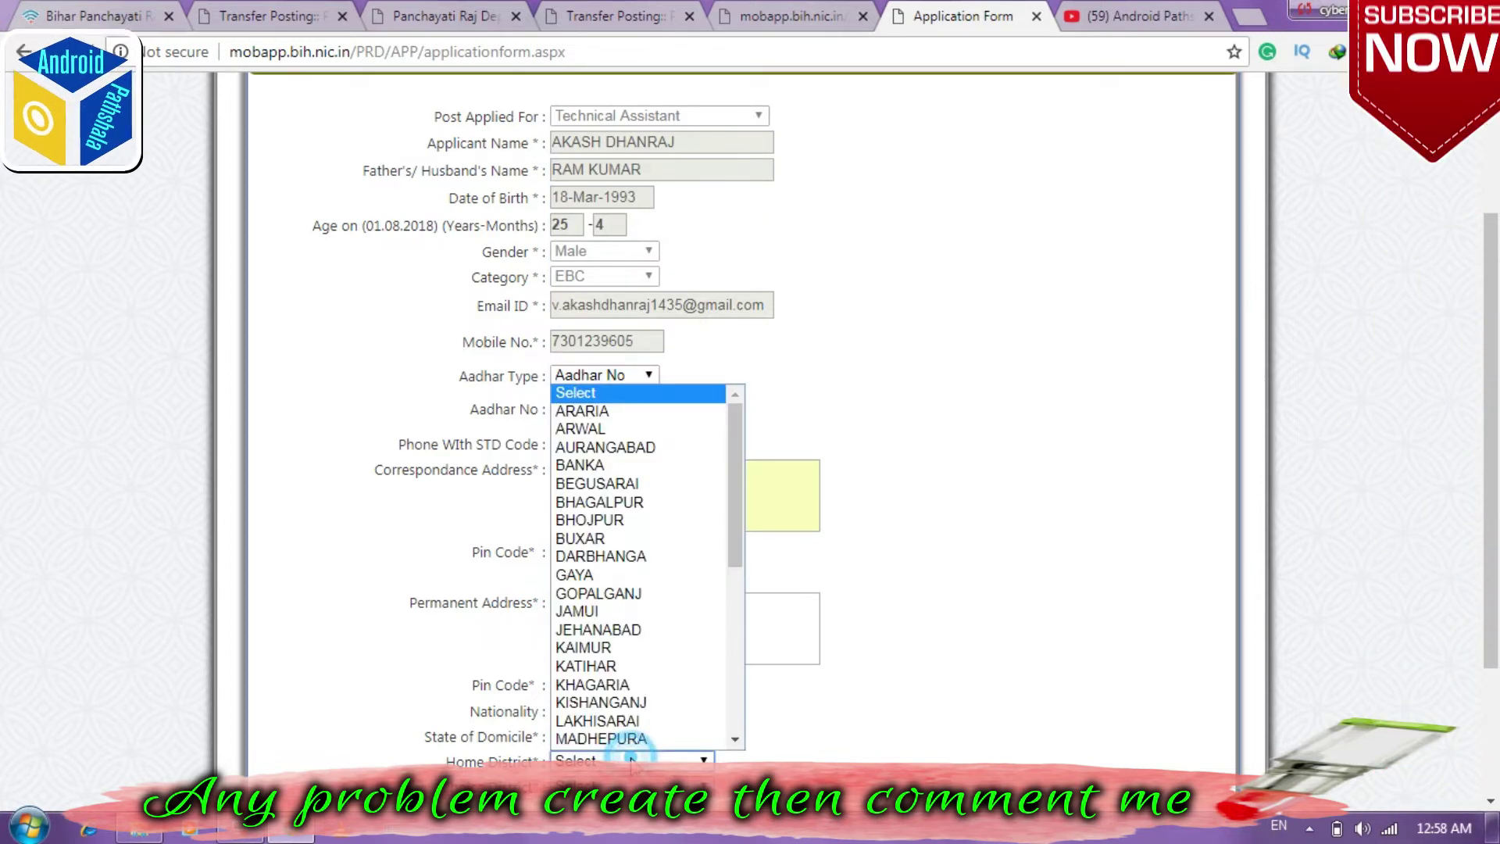
pyautogui.moveTo(735, 541); pyautogui.dragTo(743, 643)
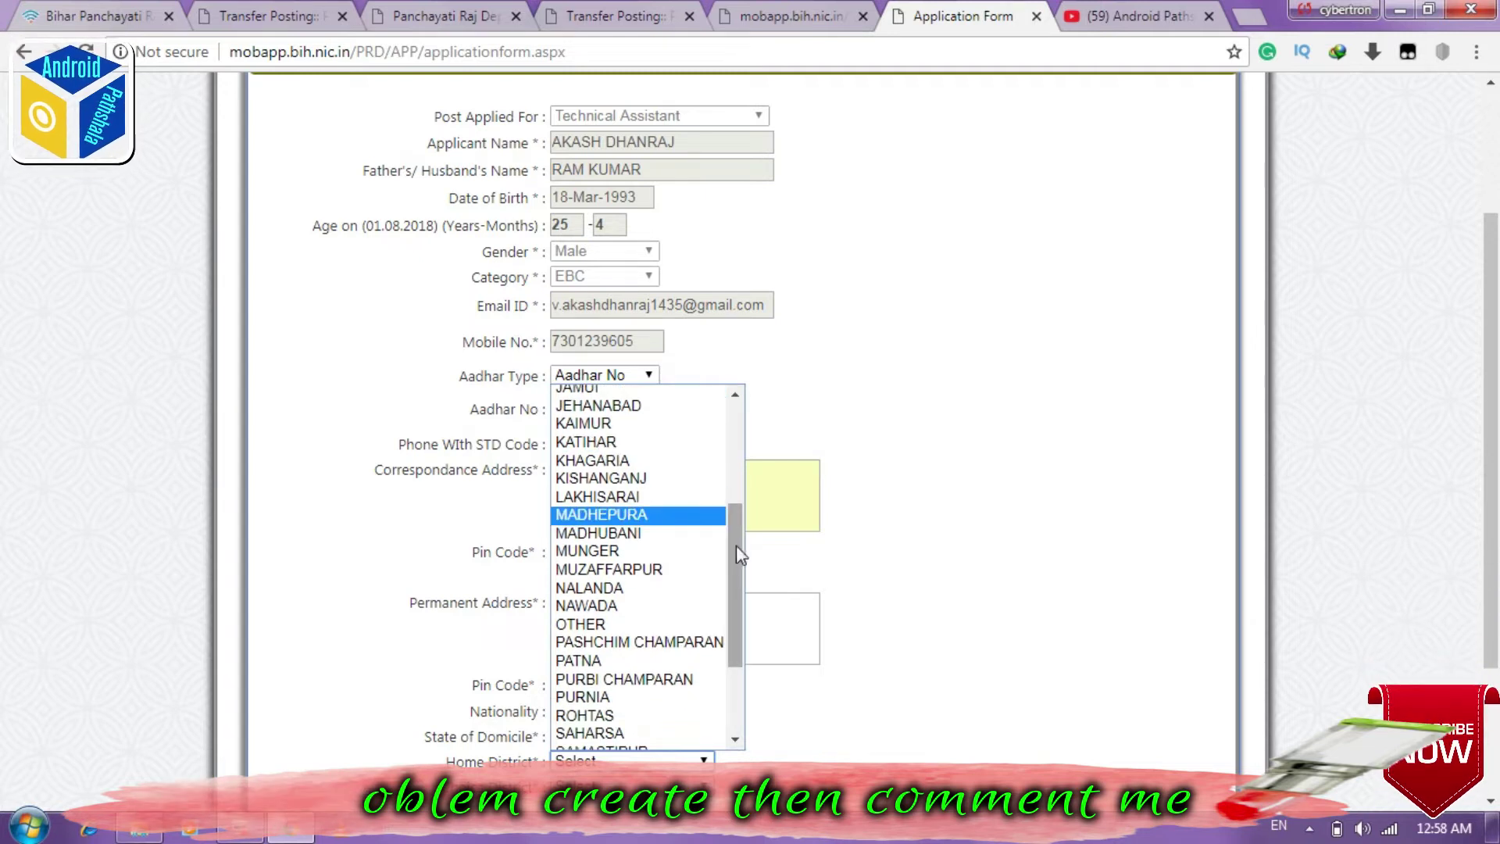
pyautogui.moveTo(736, 545); pyautogui.dragTo(741, 571)
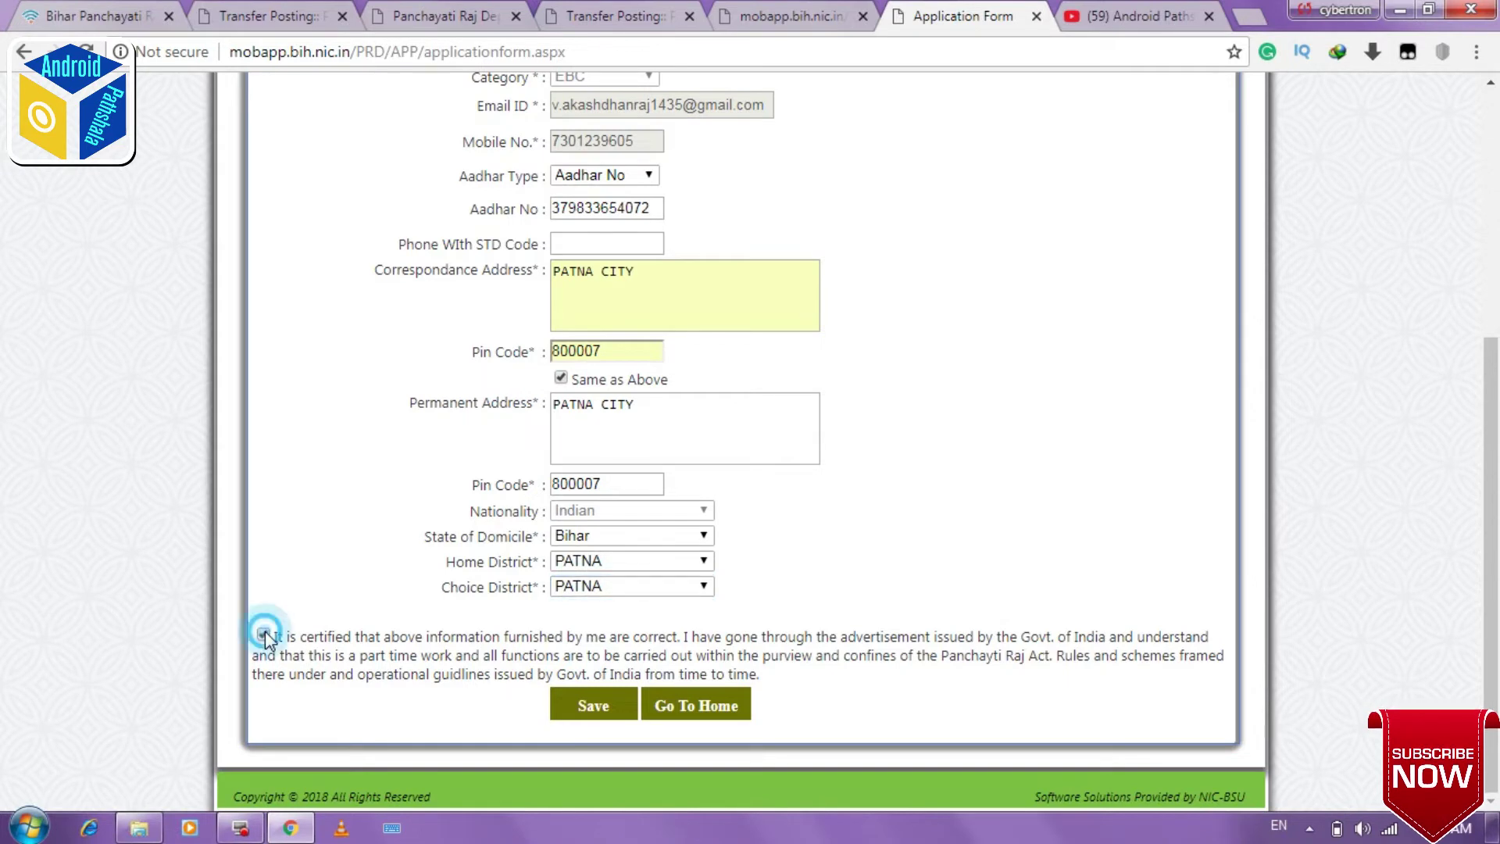
pyautogui.click(609, 707)
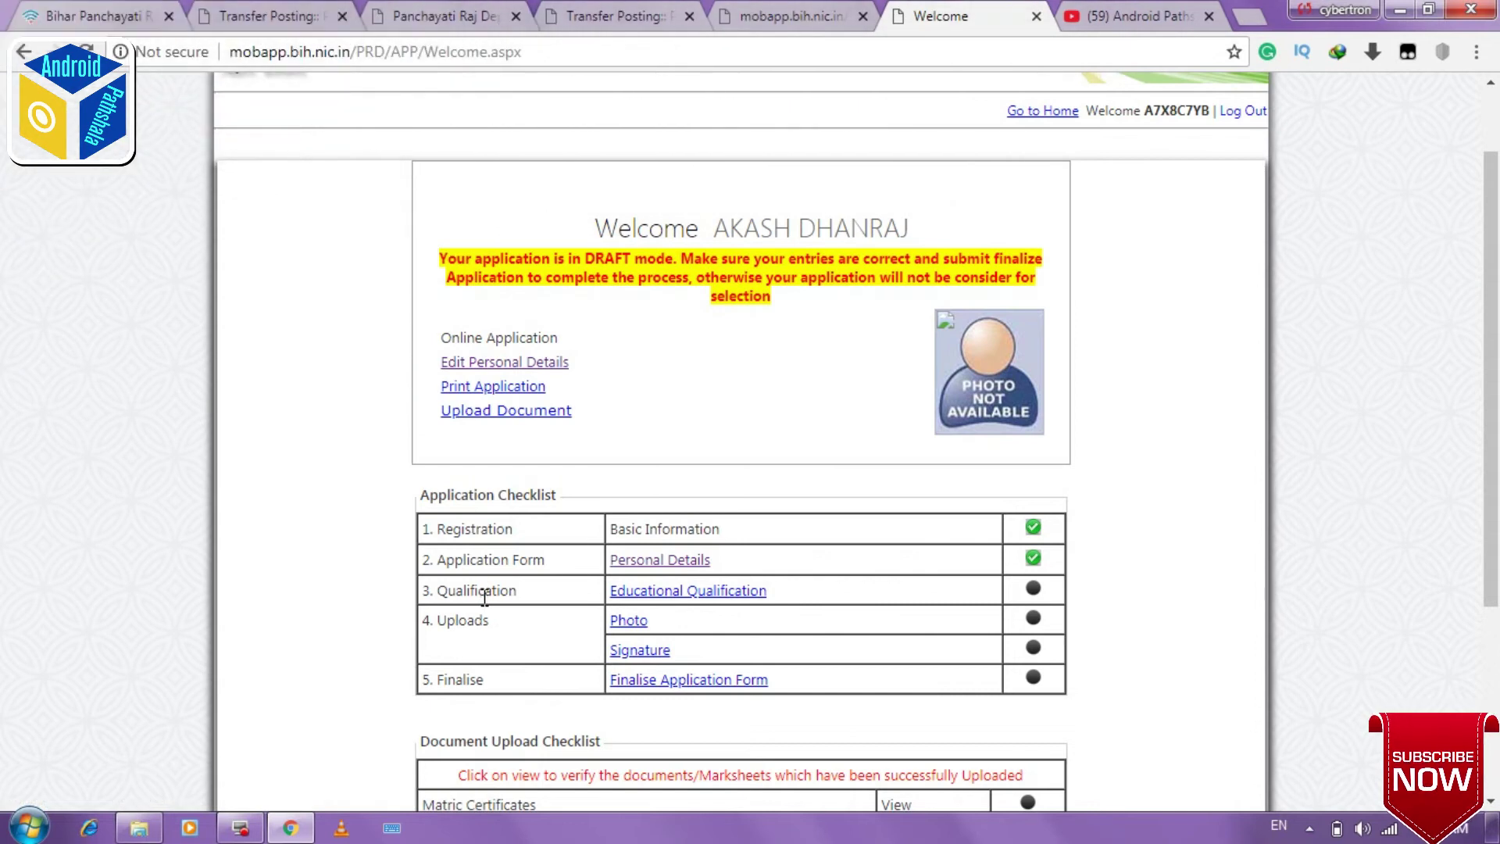
pyautogui.click(708, 593)
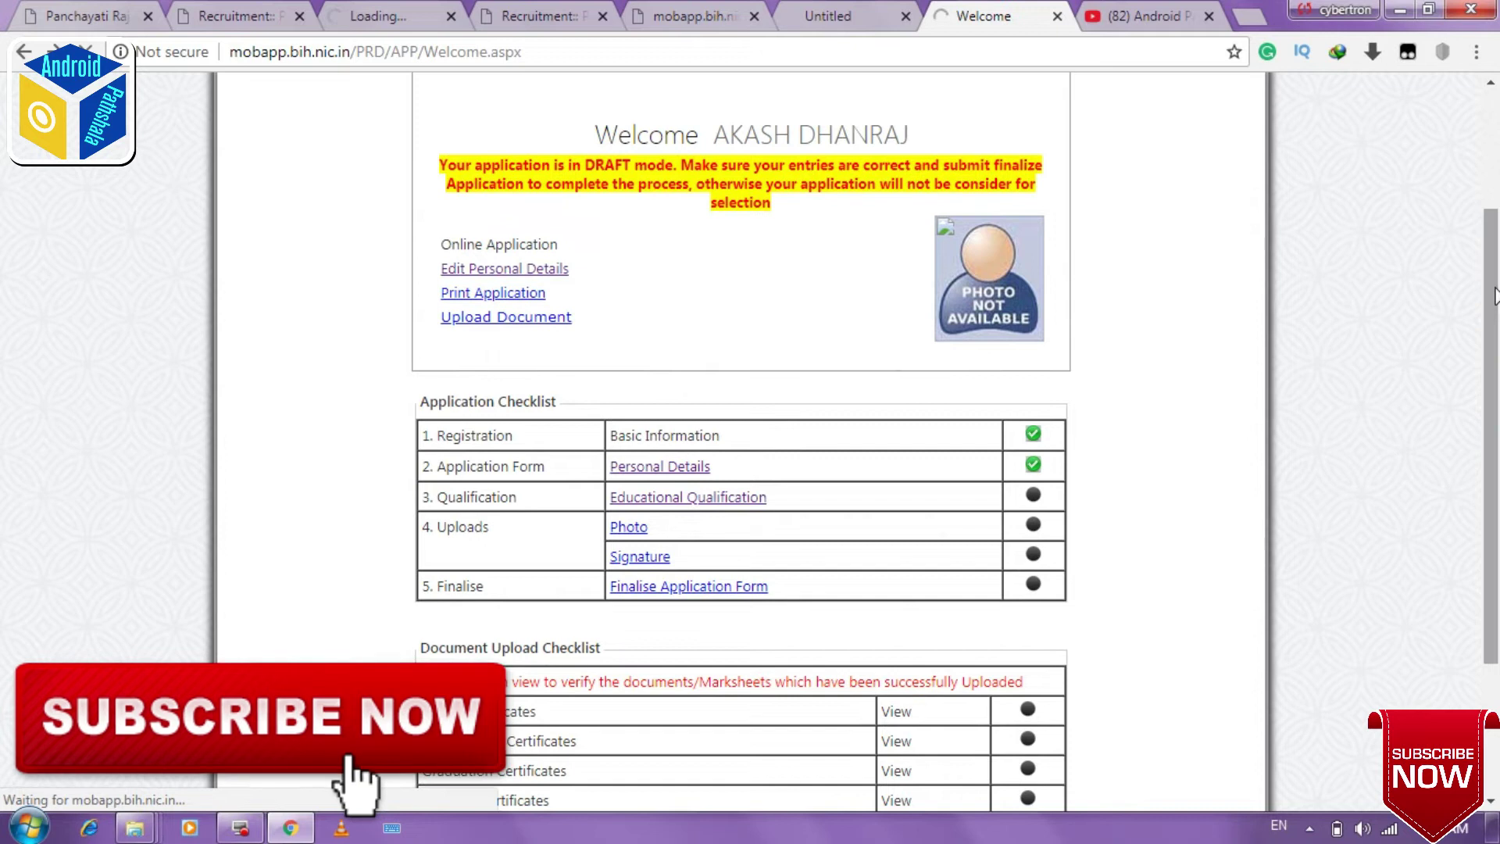
pyautogui.scroll(-2, 1492, 384)
pyautogui.scroll(-1, 1492, 385)
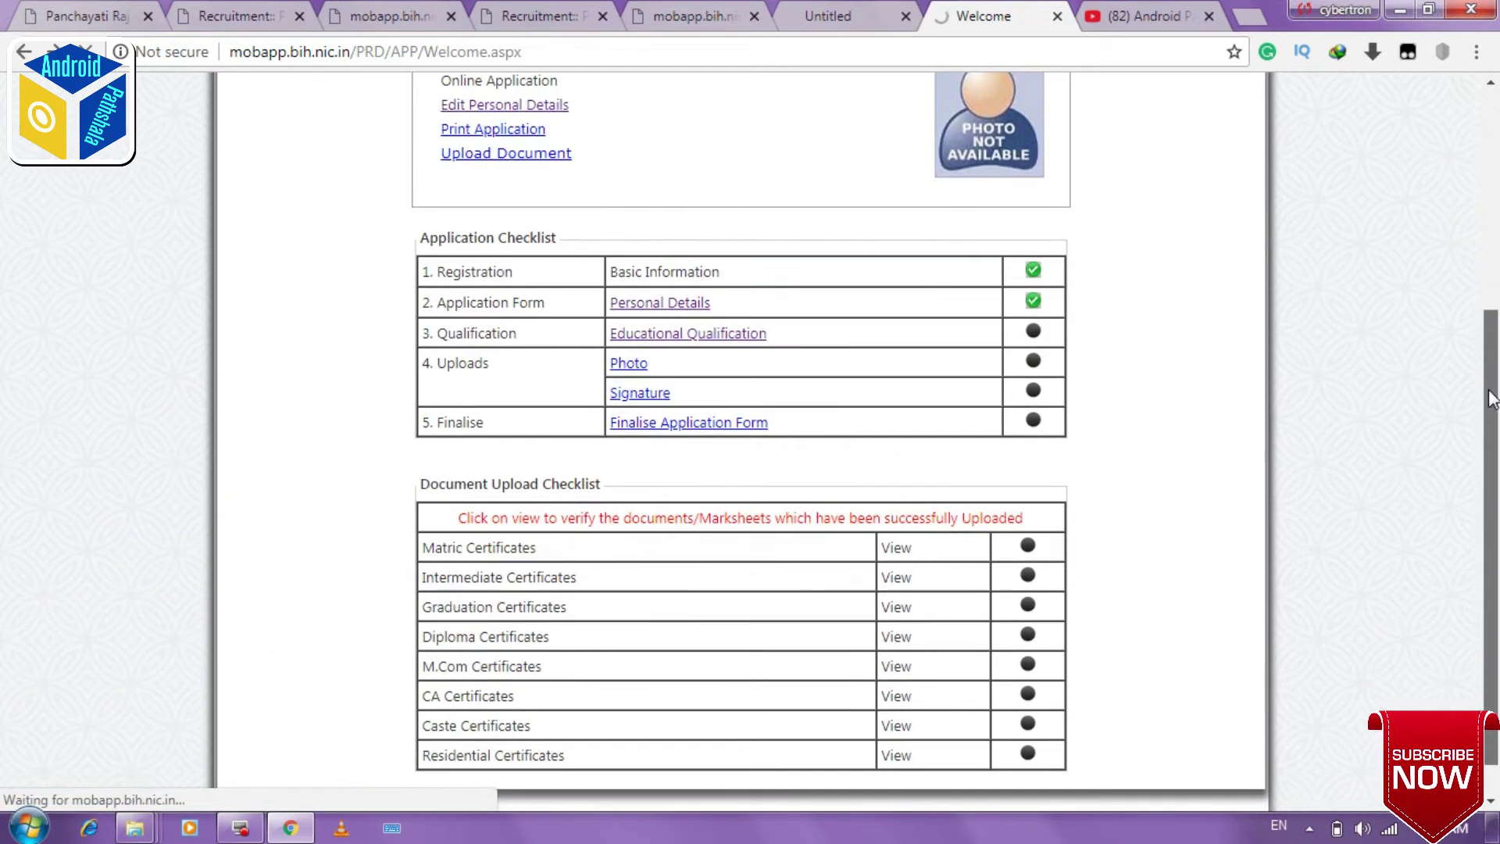
pyautogui.moveTo(1492, 399); pyautogui.dragTo(1498, 313)
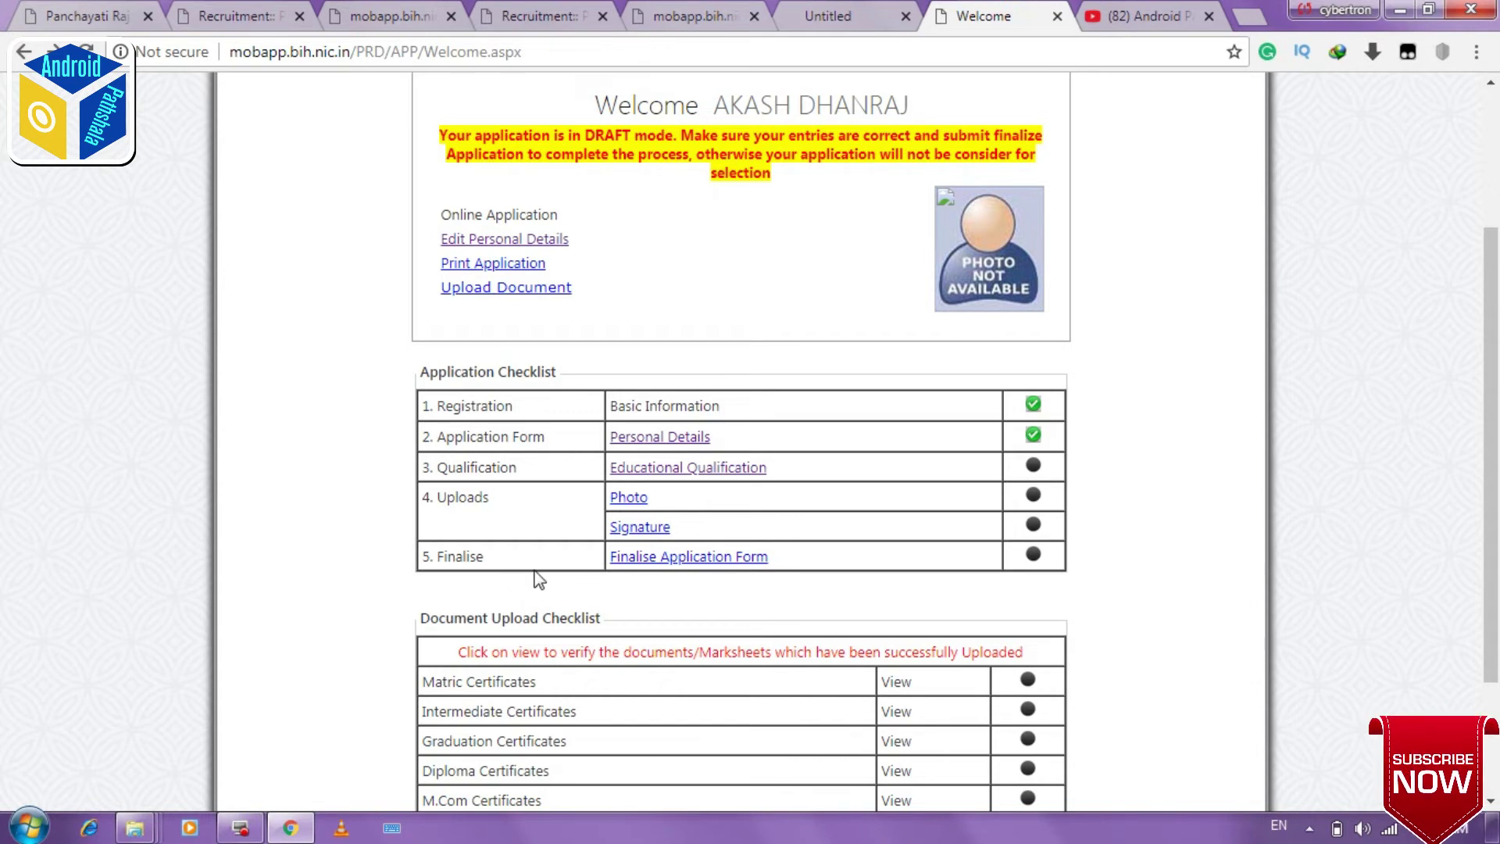
pyautogui.scroll(-2, 538, 578)
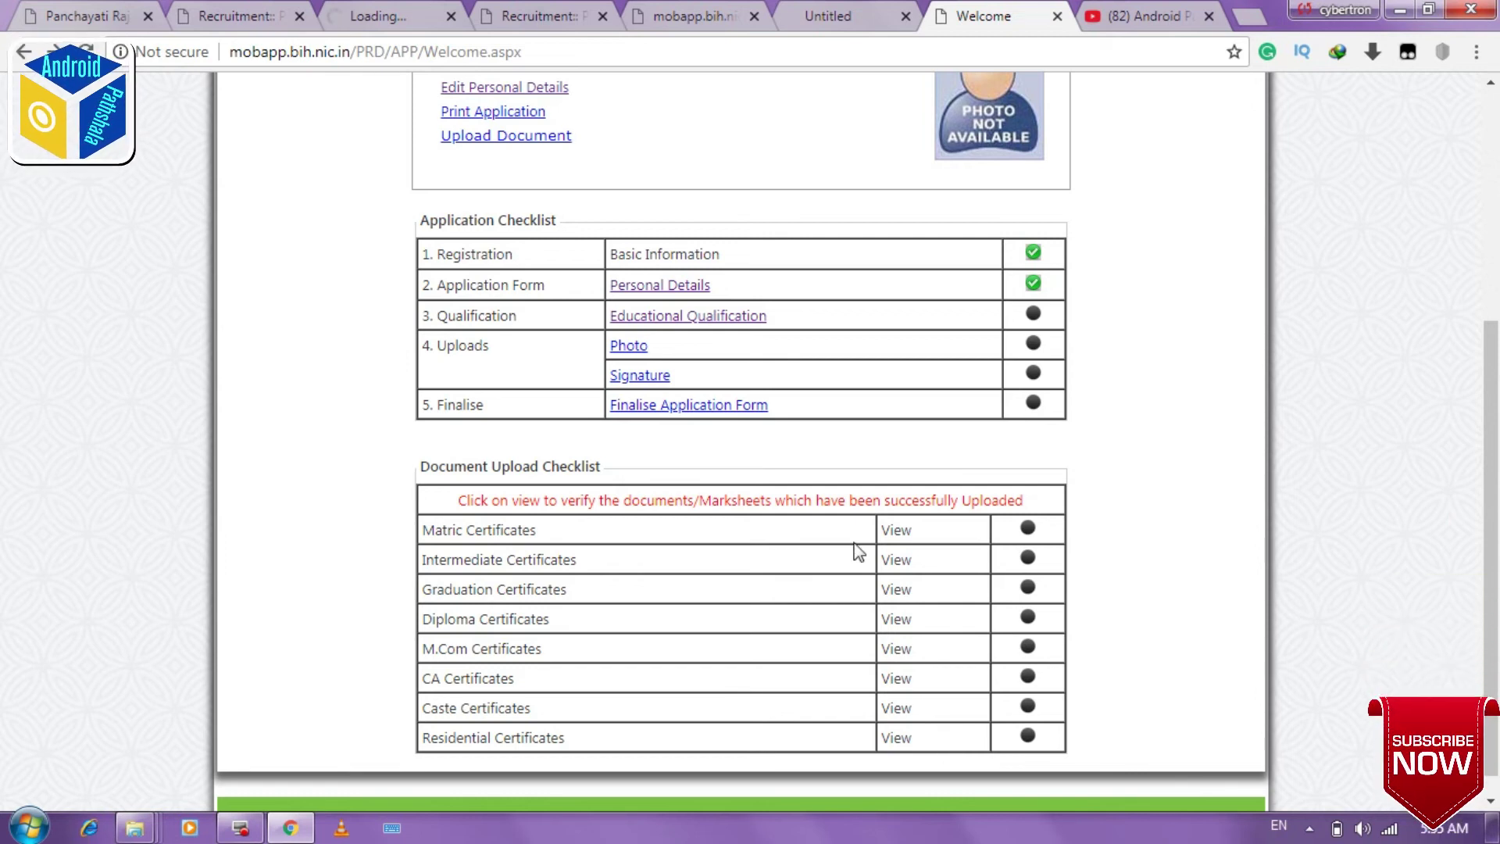
pyautogui.scroll(-1, 1218, 703)
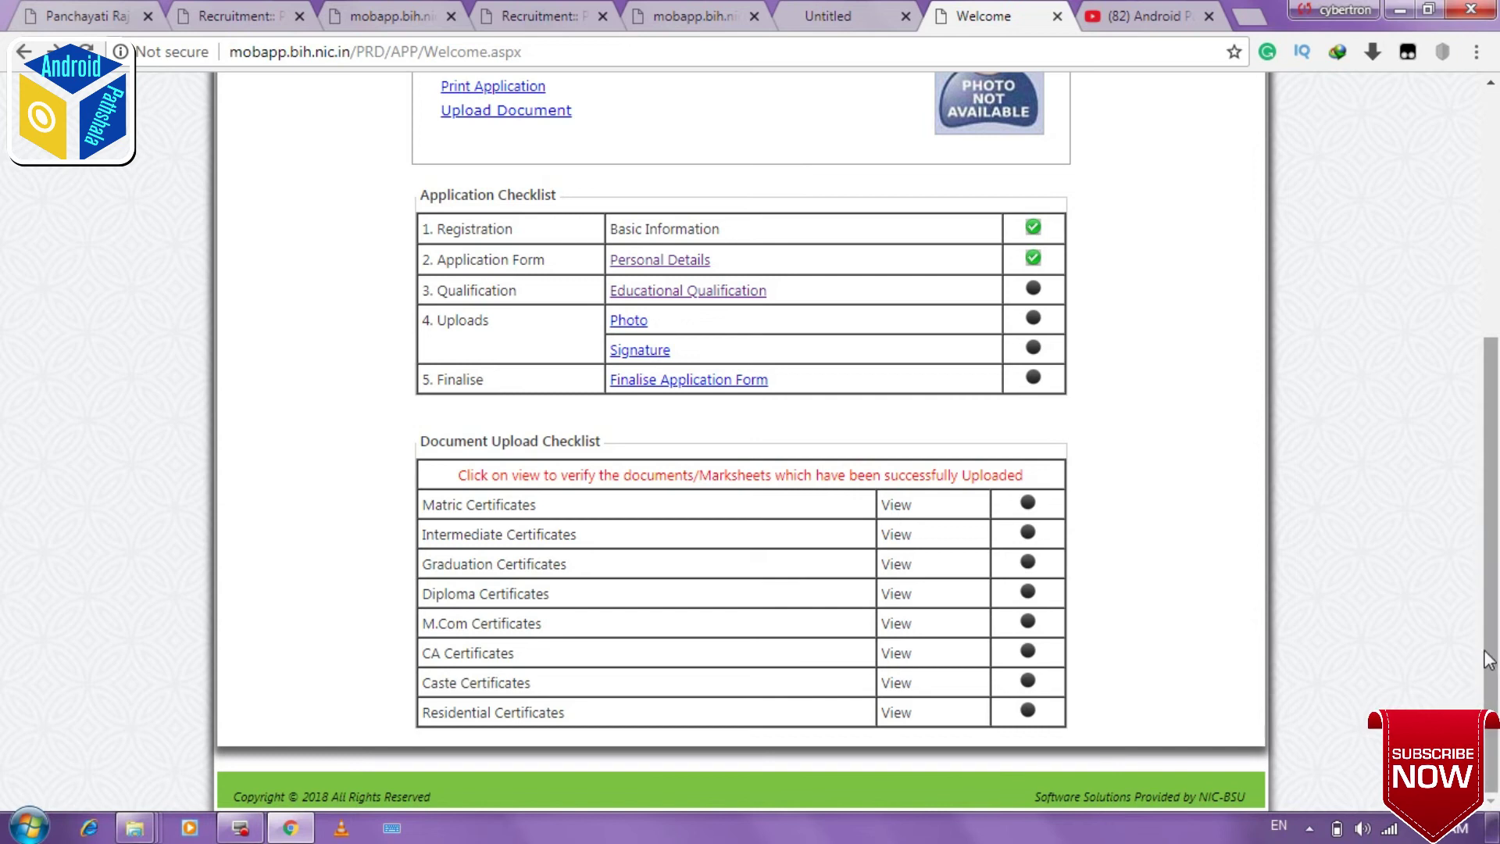
pyautogui.moveTo(1488, 658); pyautogui.dragTo(1487, 418)
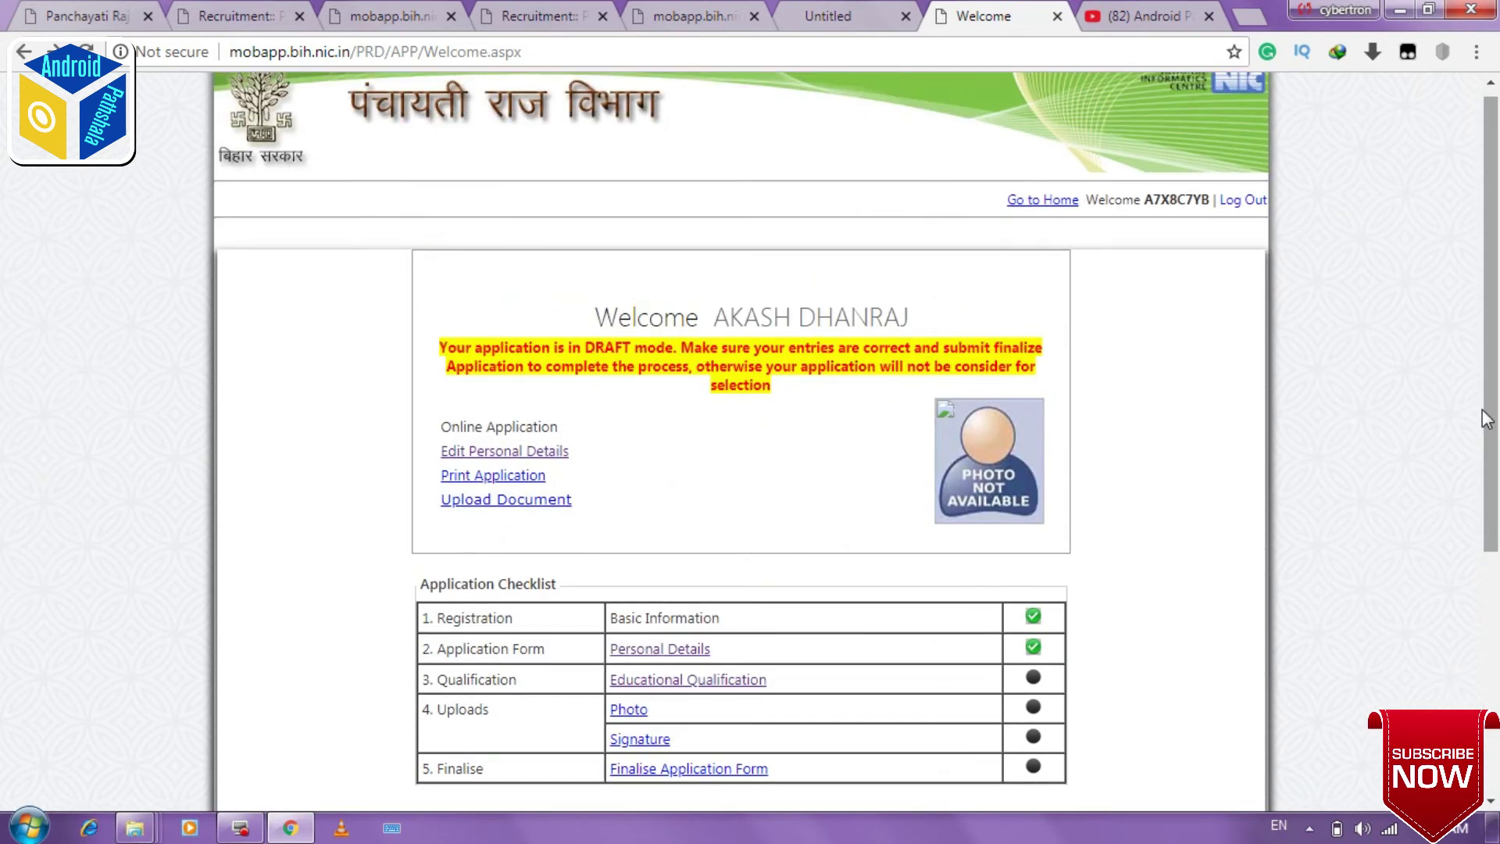